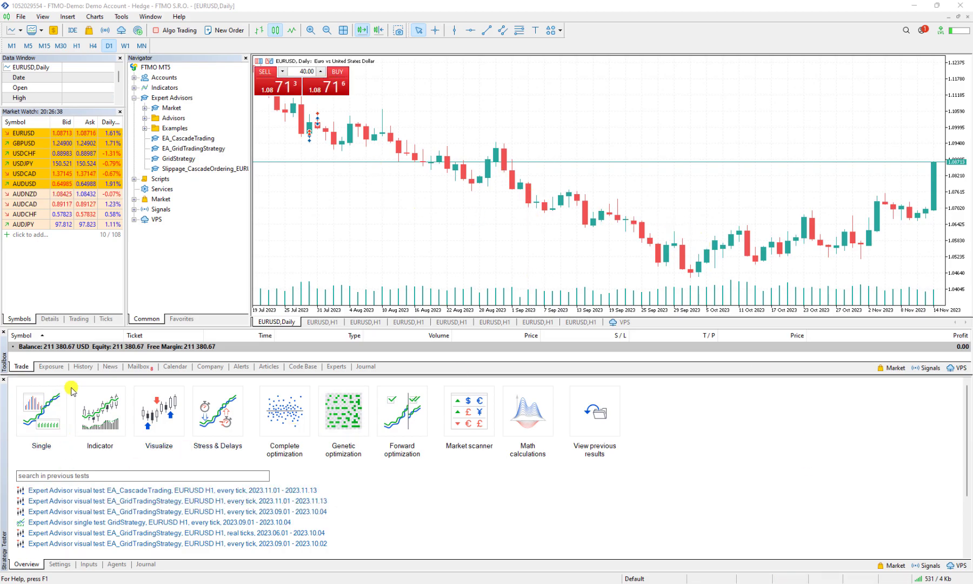
# - Confirm the 2023.10.14 to 2023.11.14 test dates and enable visual mode with chart display
pyautogui.click(61, 420)
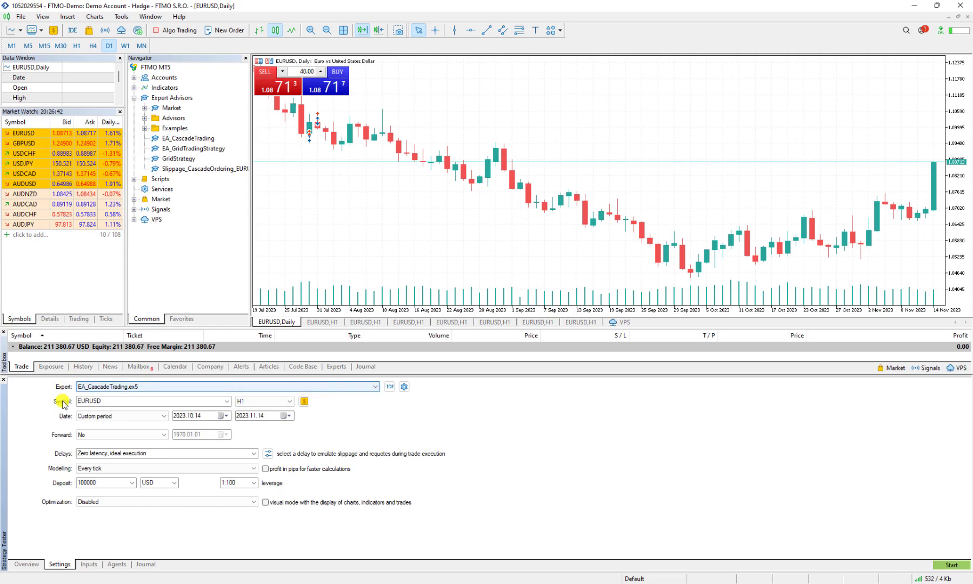
pyautogui.click(285, 416)
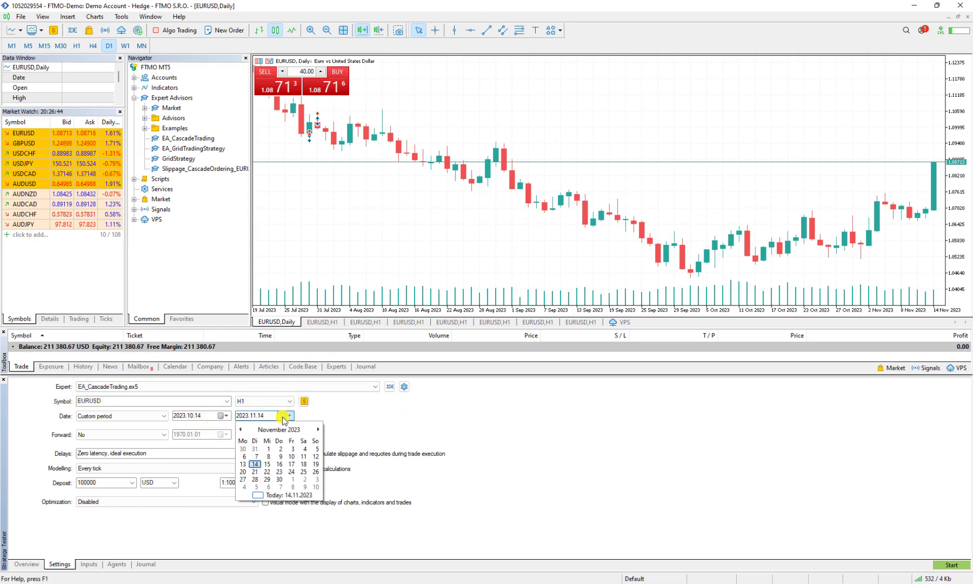
pyautogui.click(285, 496)
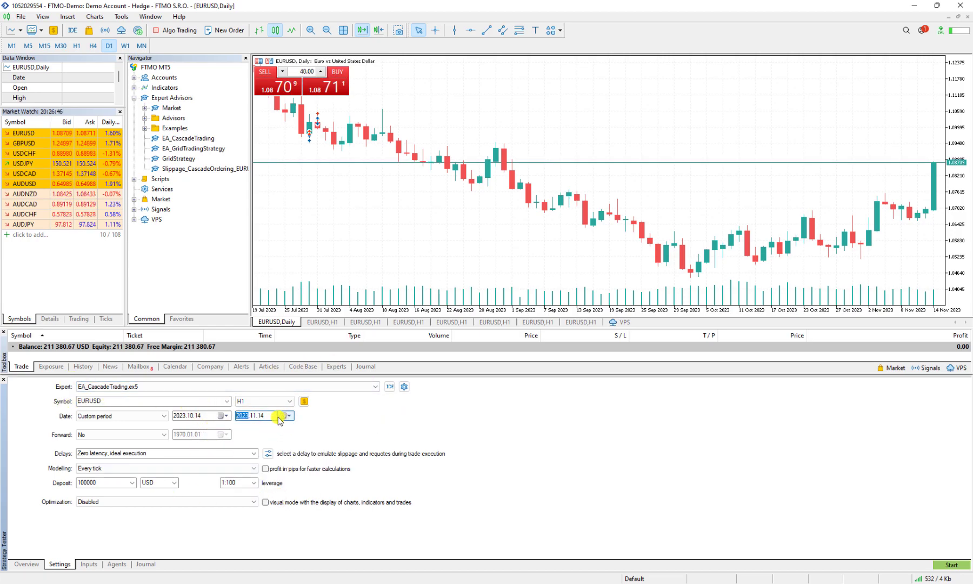
pyautogui.click(240, 415)
pyautogui.click(223, 415)
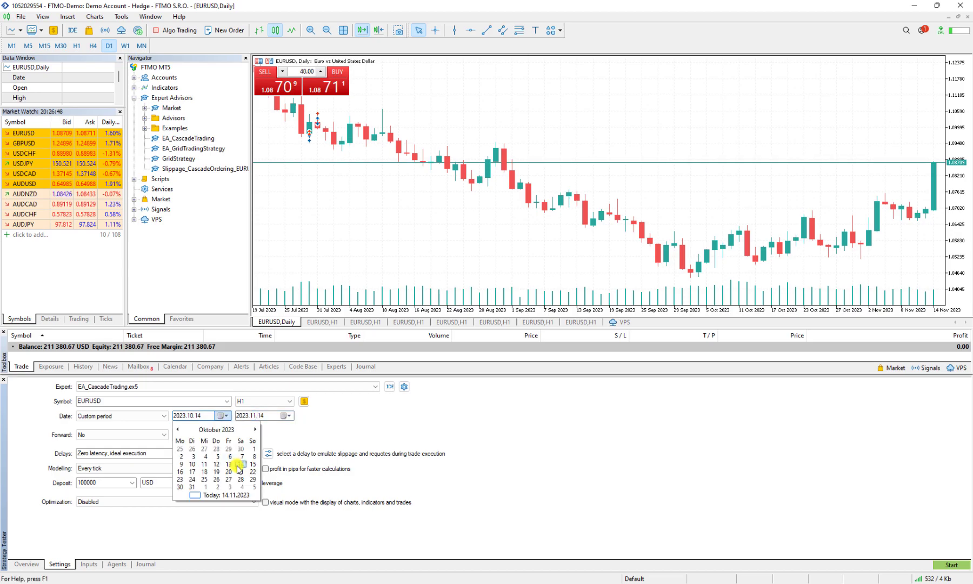
pyautogui.click(238, 465)
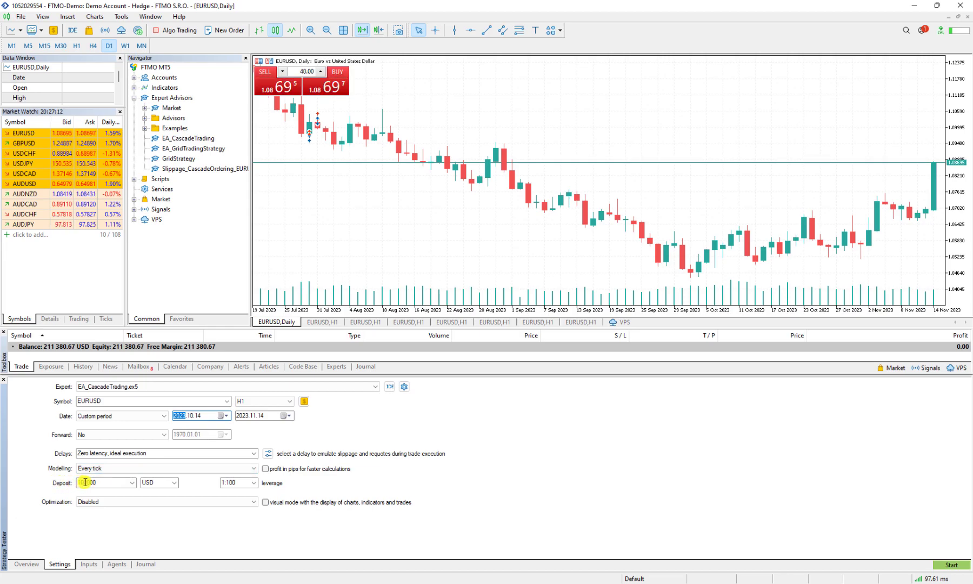
pyautogui.click(265, 502)
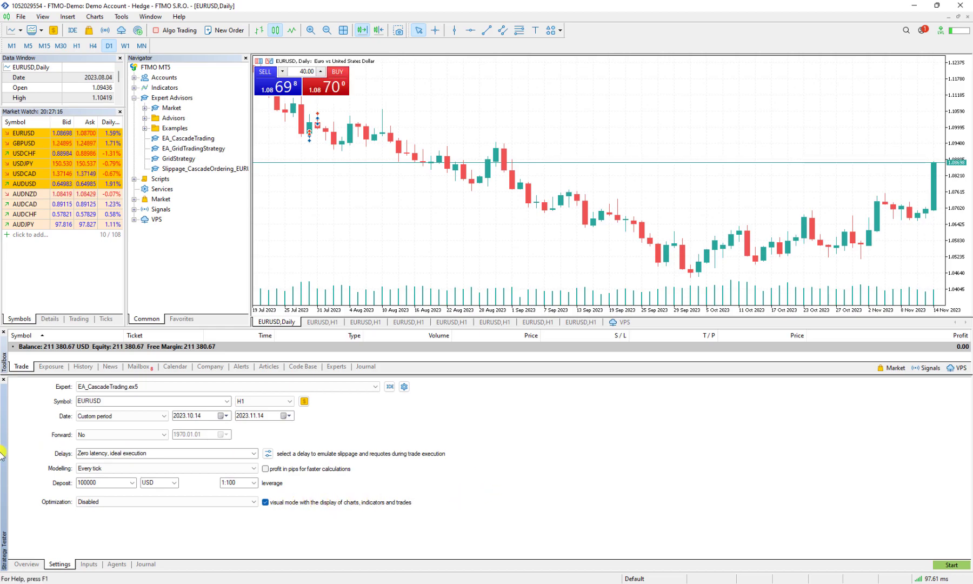
# - Run the visual backtest at maximum playback speed in an enlarged window, then close it
pyautogui.click(947, 565)
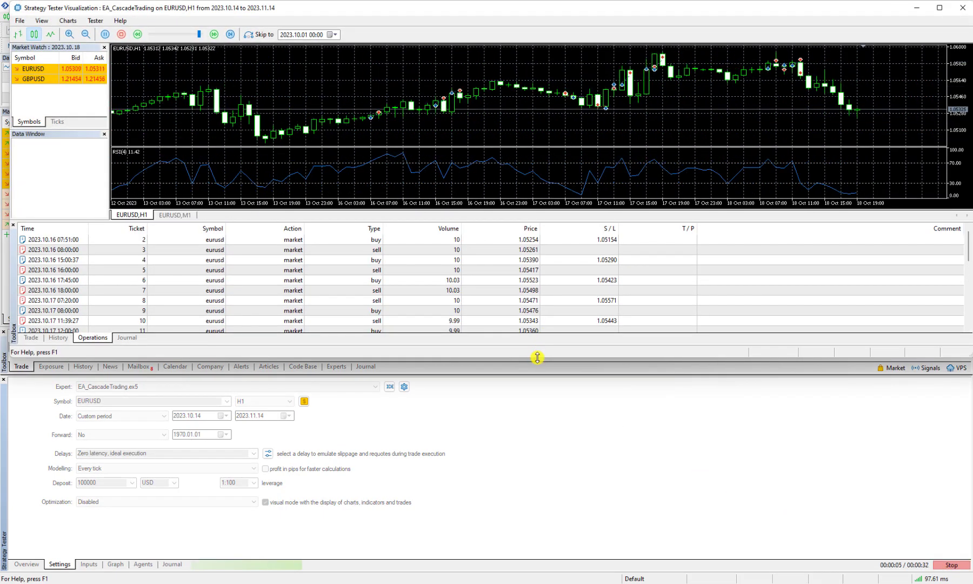
pyautogui.moveTo(537, 356); pyautogui.dragTo(524, 575)
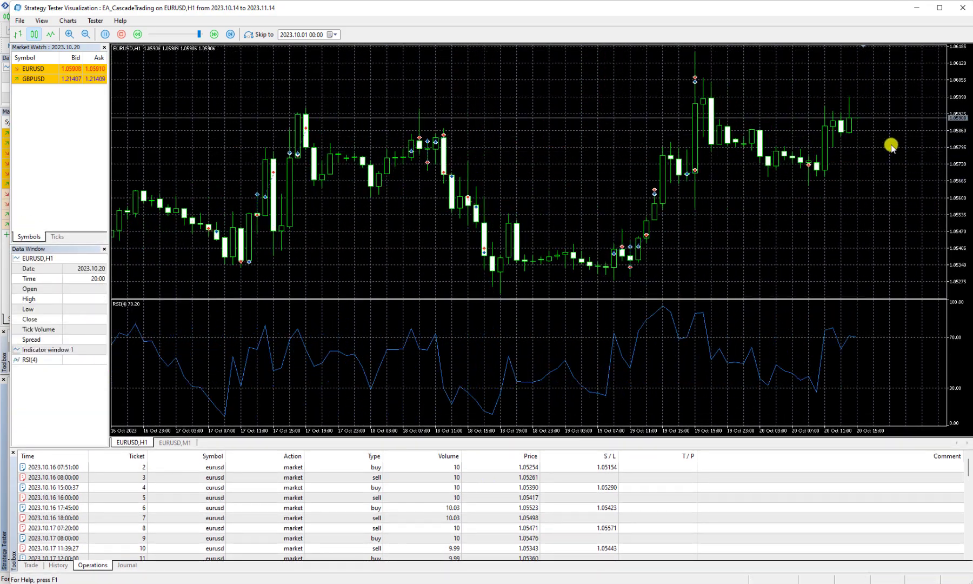
pyautogui.moveTo(199, 34); pyautogui.dragTo(203, 34)
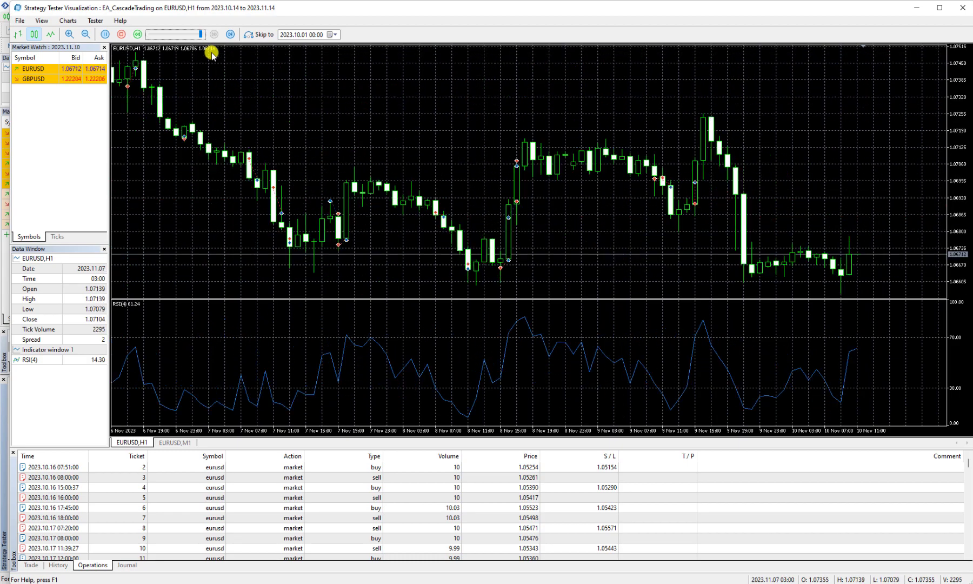
pyautogui.click(958, 9)
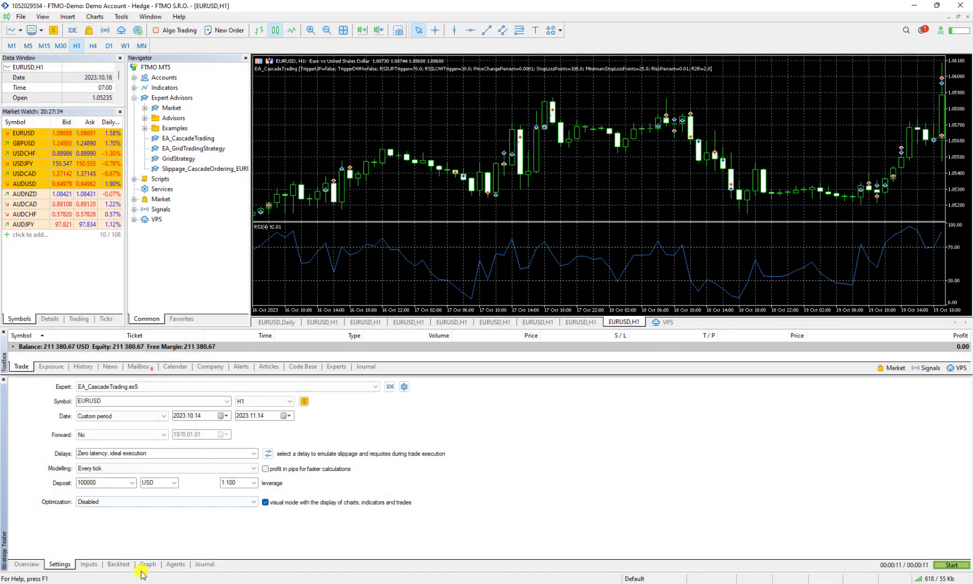
# - Review the Backtest results and balance/equity Graph, then show the EA's Inputs
pyautogui.click(119, 564)
pyautogui.click(148, 564)
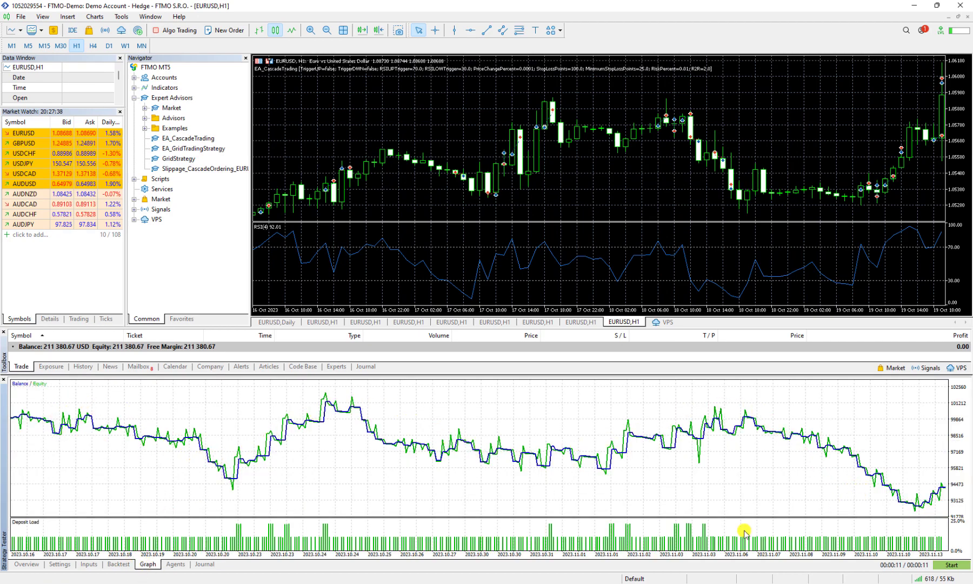
pyautogui.click(89, 564)
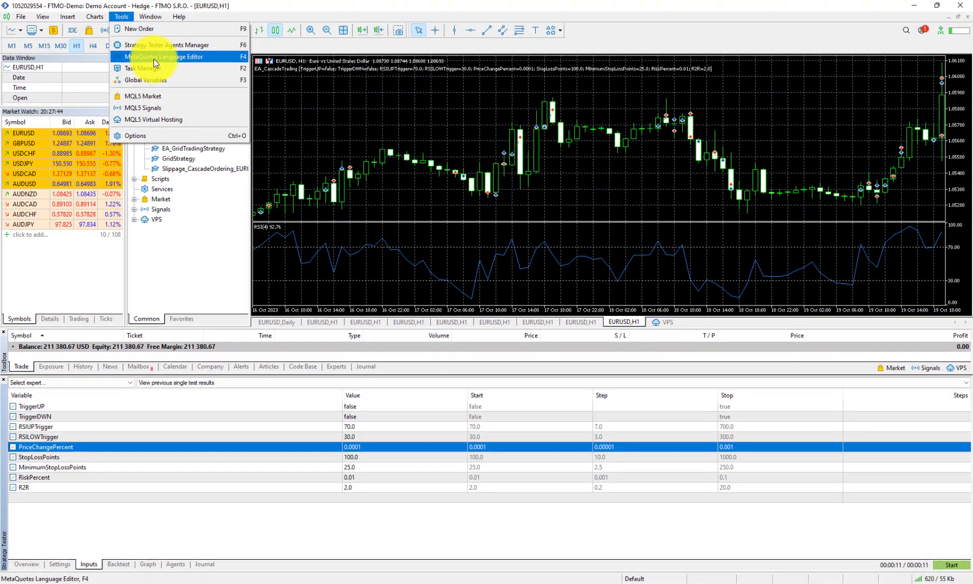
pyautogui.click(154, 60)
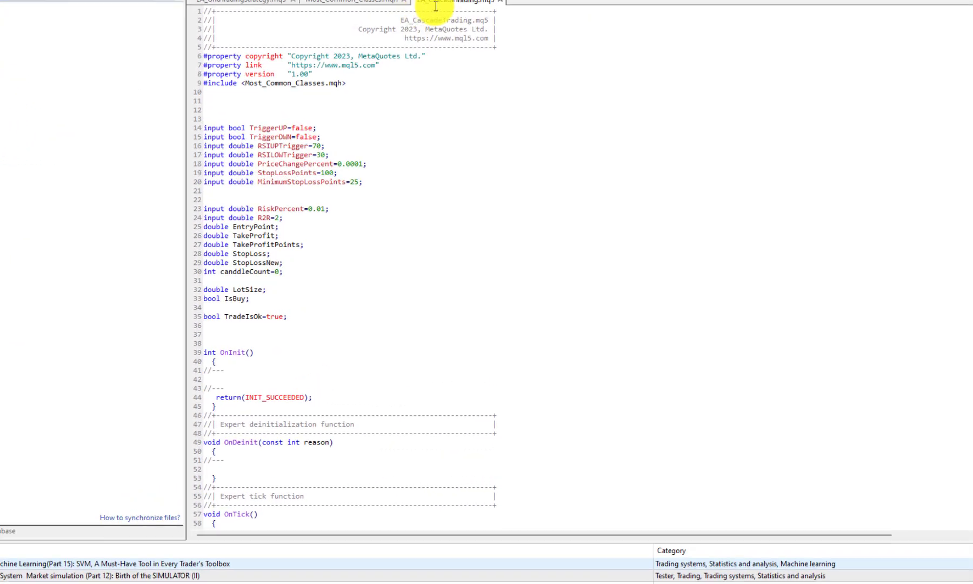
pyautogui.moveTo(362, 181); pyautogui.dragTo(333, 181)
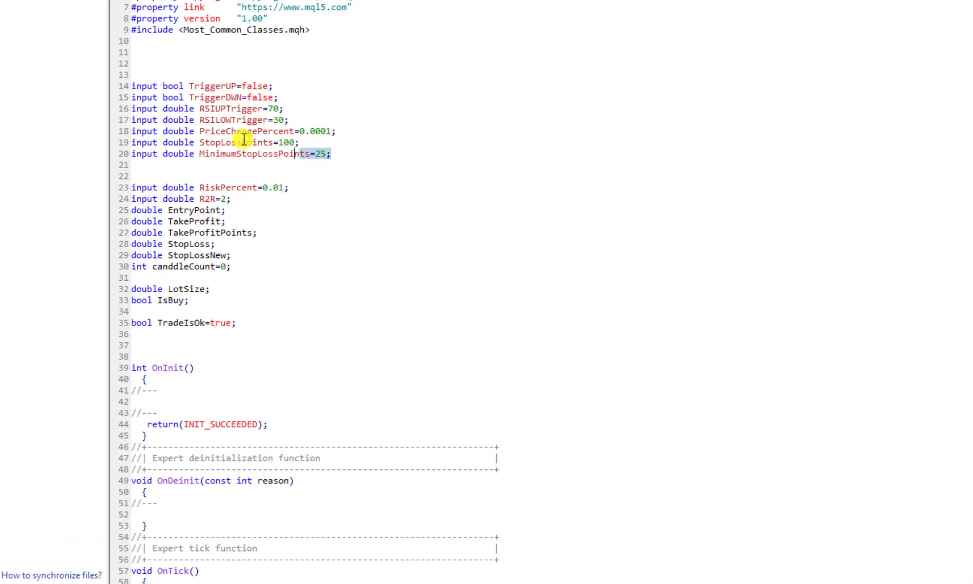
pyautogui.moveTo(243, 140); pyautogui.dragTo(128, 81)
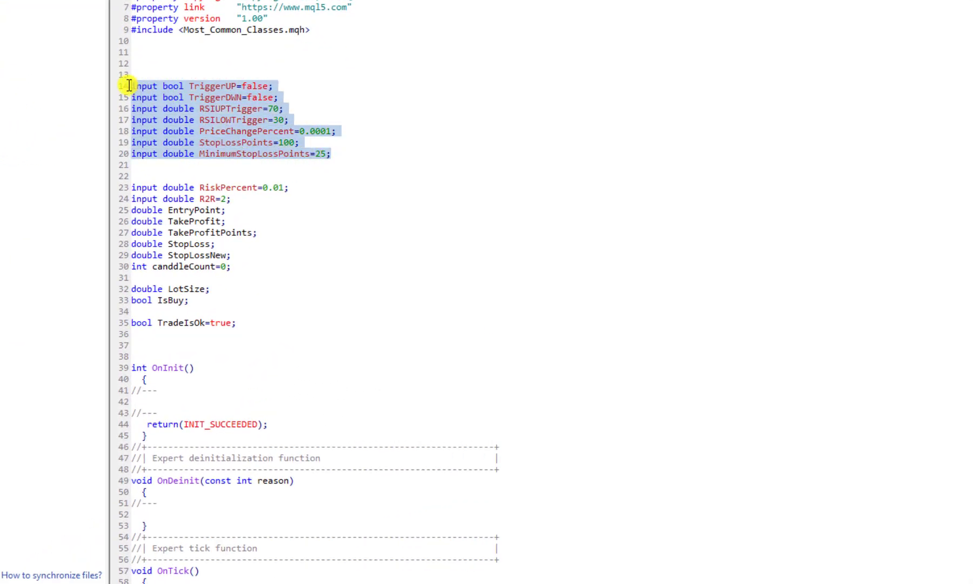
pyautogui.click(158, 78)
pyautogui.moveTo(331, 154); pyautogui.dragTo(141, 90)
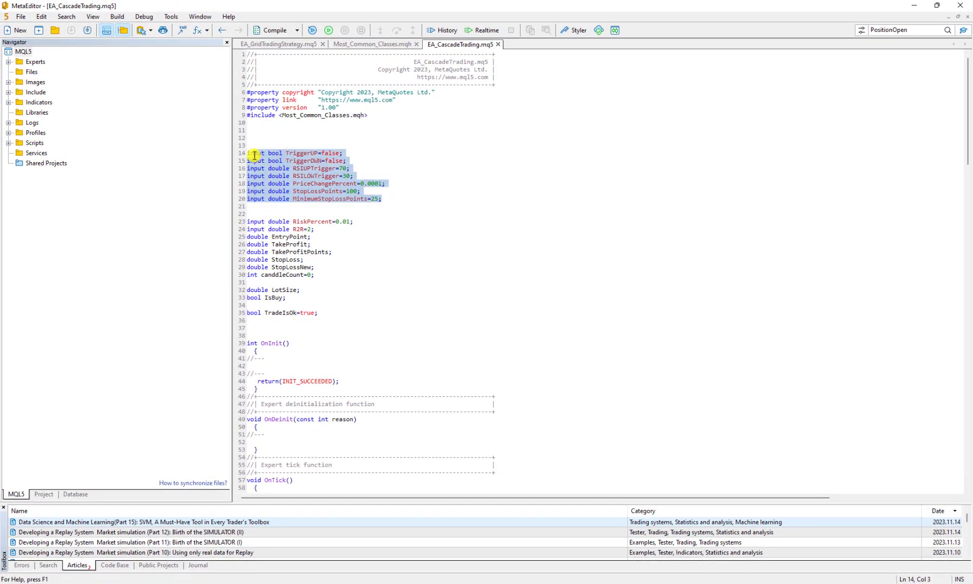
pyautogui.click(913, 6)
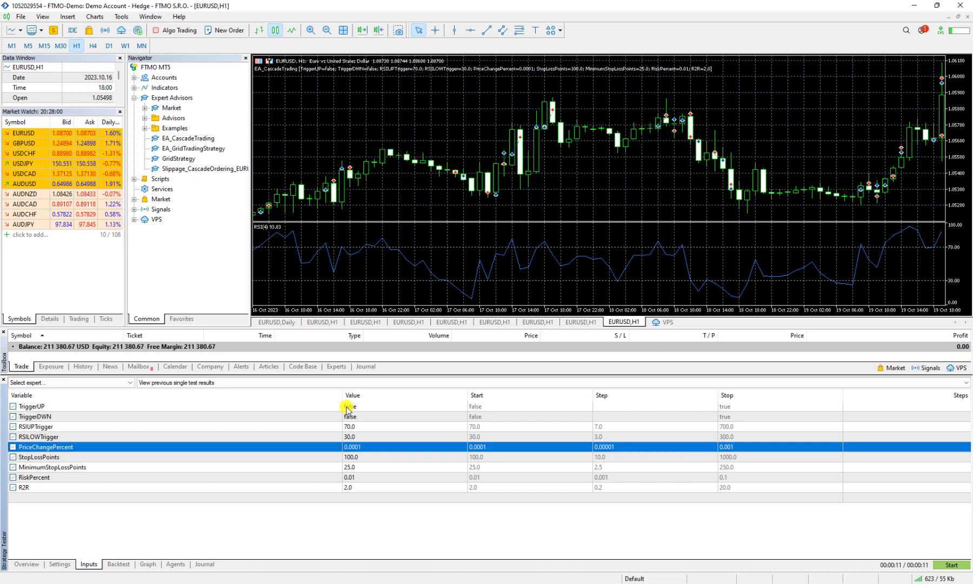
# - Inspect the RiskPercent, MinimumStopLossPoints, StopLossPoints and R2R input rows
pyautogui.click(27, 478)
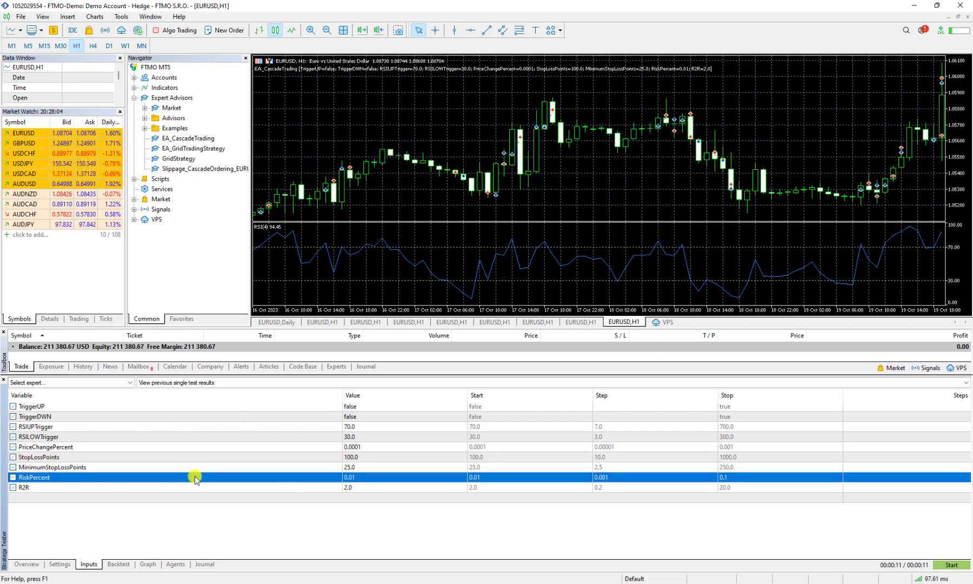
pyautogui.click(59, 467)
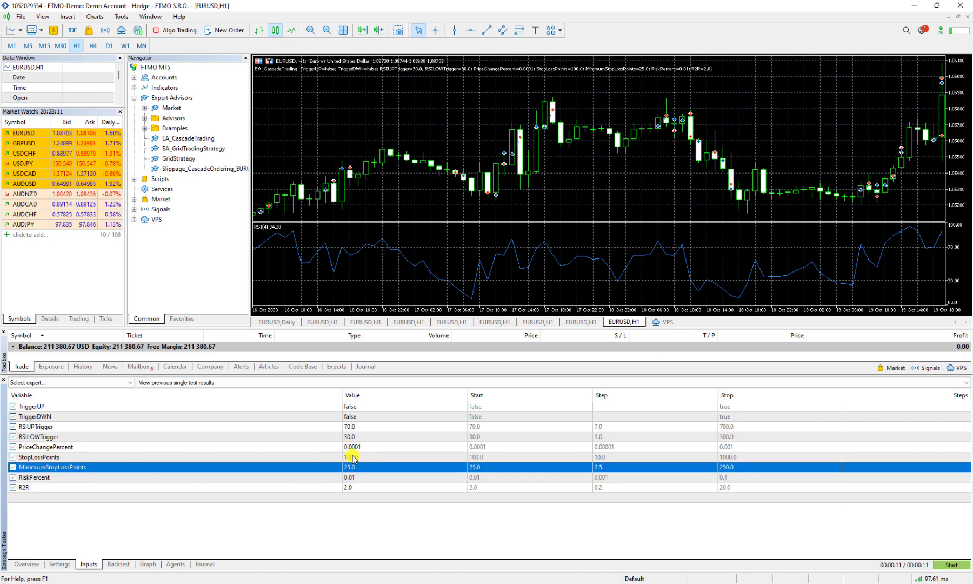
pyautogui.click(352, 457)
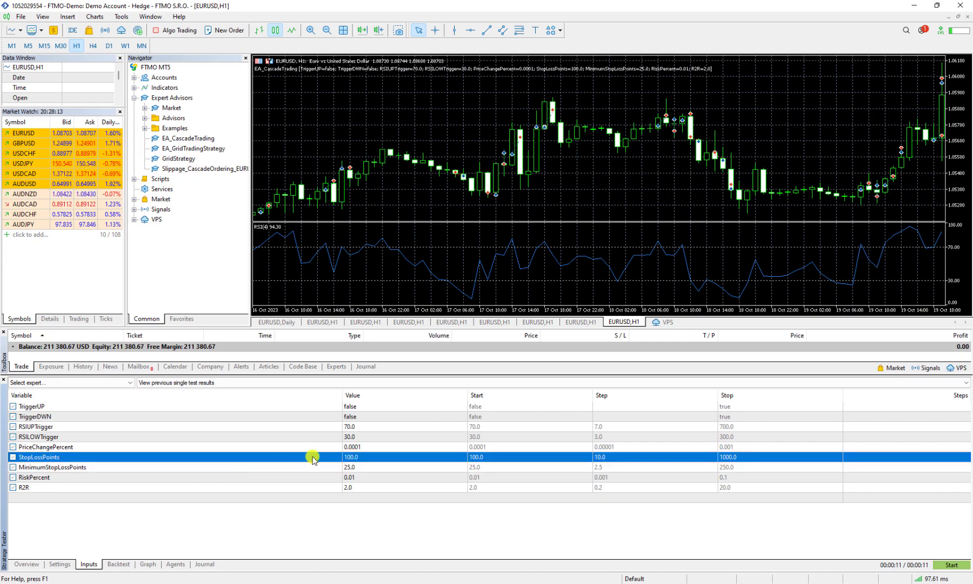
pyautogui.click(25, 489)
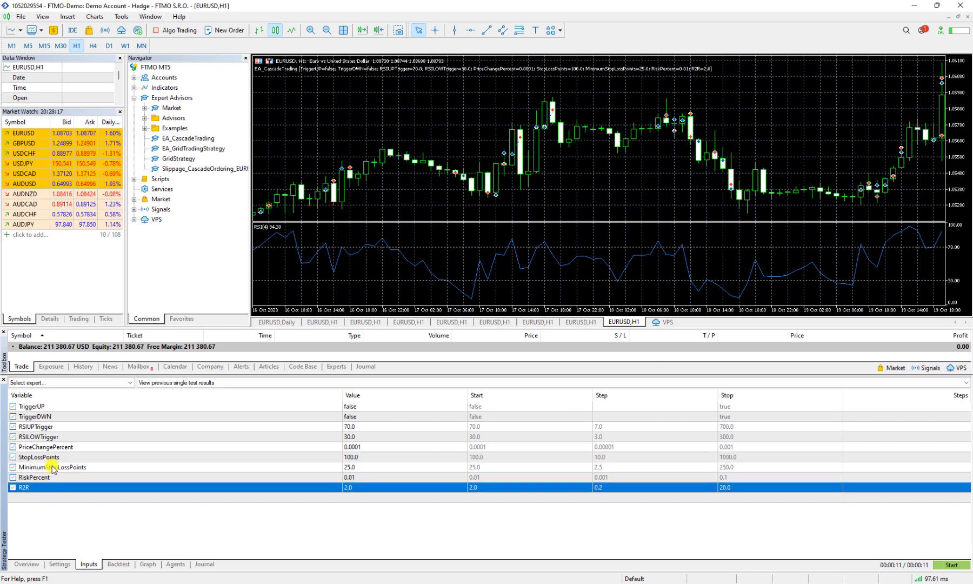
pyautogui.click(48, 458)
pyautogui.click(37, 467)
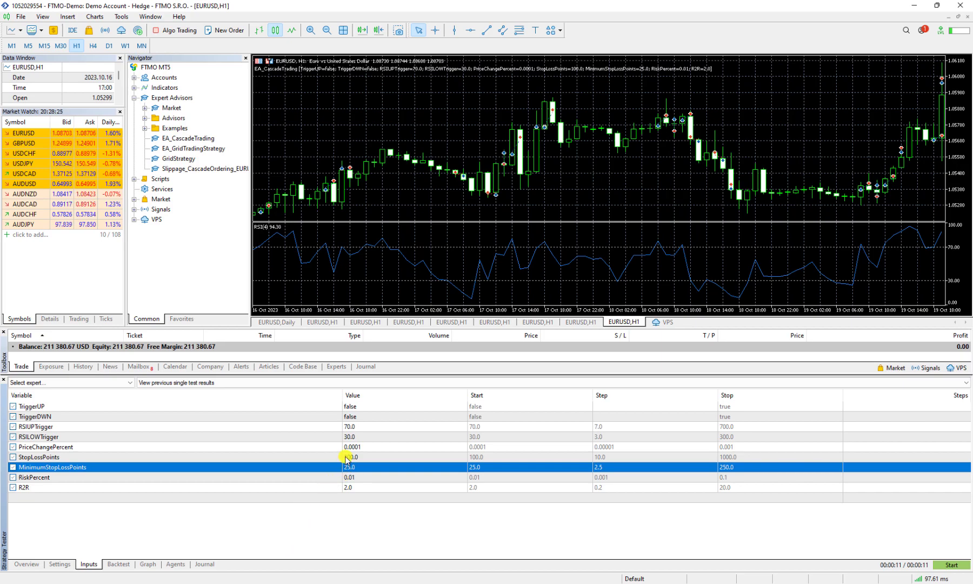
pyautogui.click(346, 457)
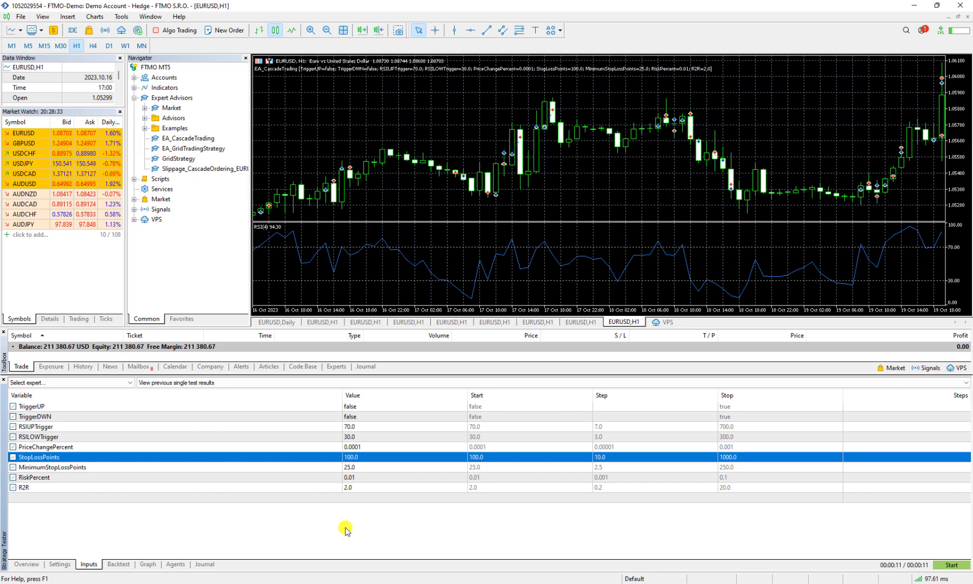
# - Recheck the MinimumStopLossPoints, R2R and StopLossPoints rows, then return to the tester Overview
pyautogui.click(36, 469)
pyautogui.click(30, 488)
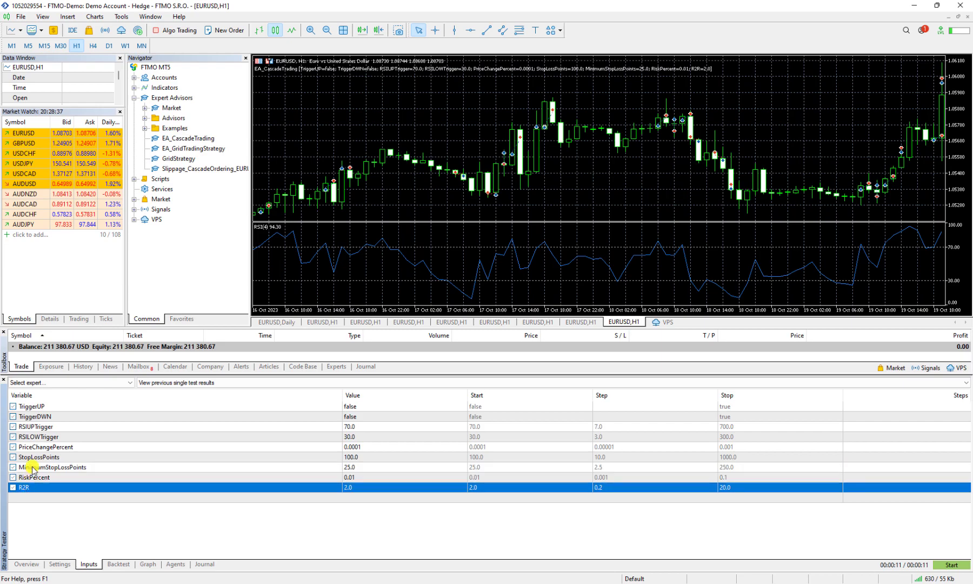
pyautogui.click(36, 469)
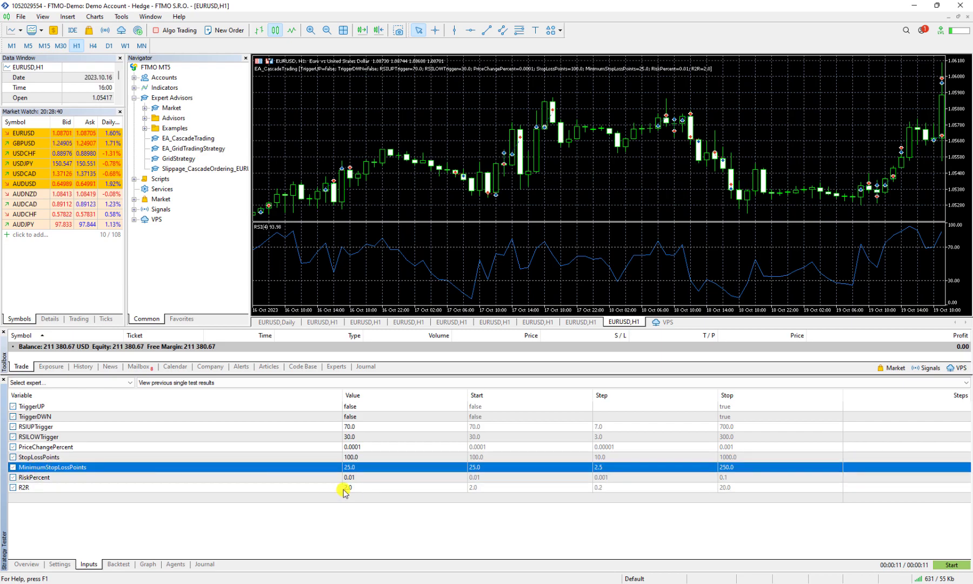
pyautogui.click(332, 488)
pyautogui.click(330, 468)
pyautogui.click(331, 458)
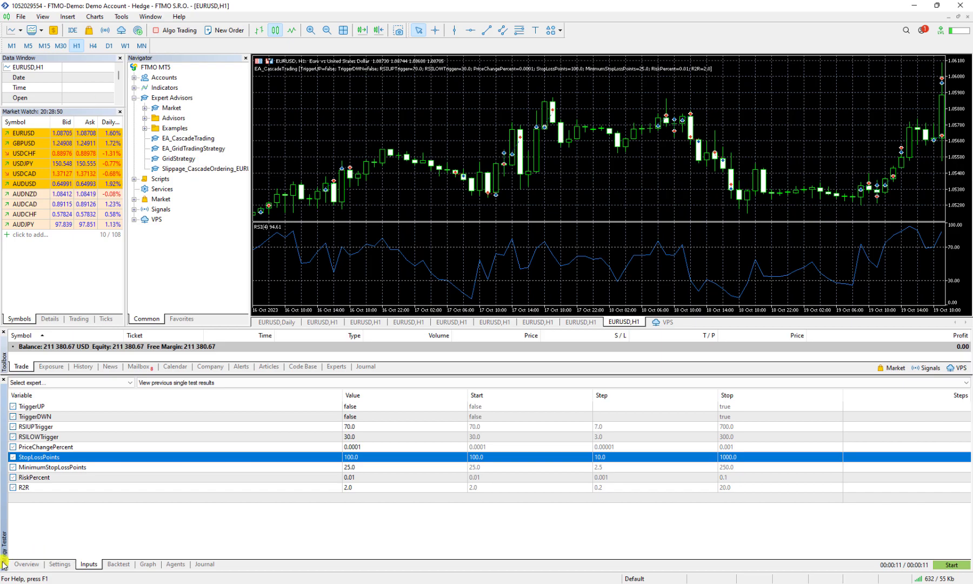
pyautogui.click(19, 564)
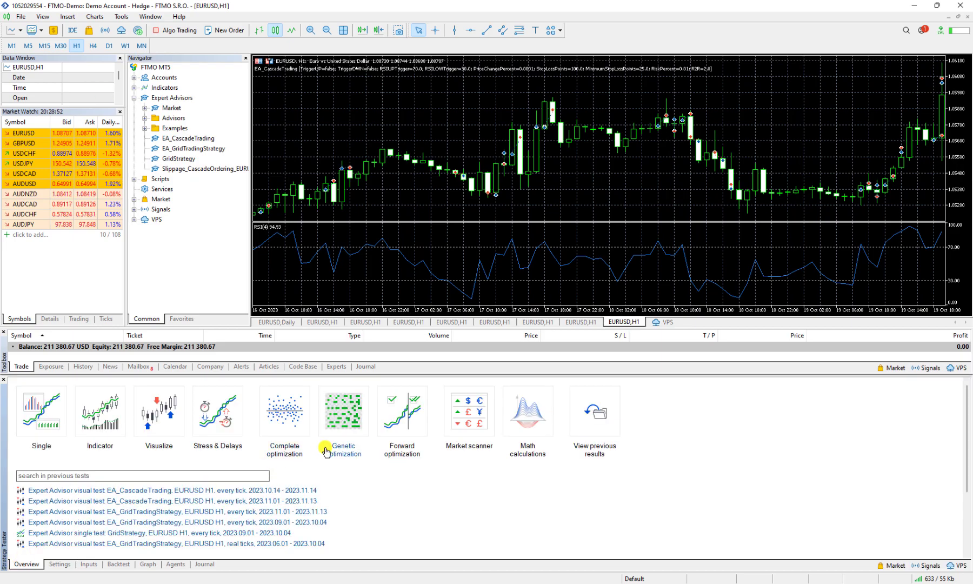
# - Choose complete optimization and tick R2R, MinimumStopLossPoints and StopLossPoints for optimization (753571 passes)
pyautogui.click(285, 427)
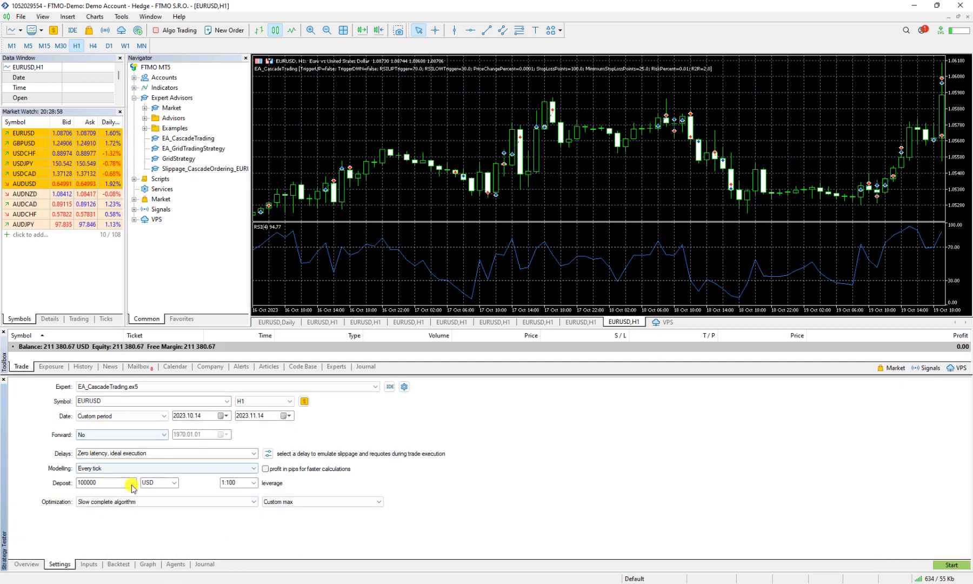
pyautogui.click(89, 563)
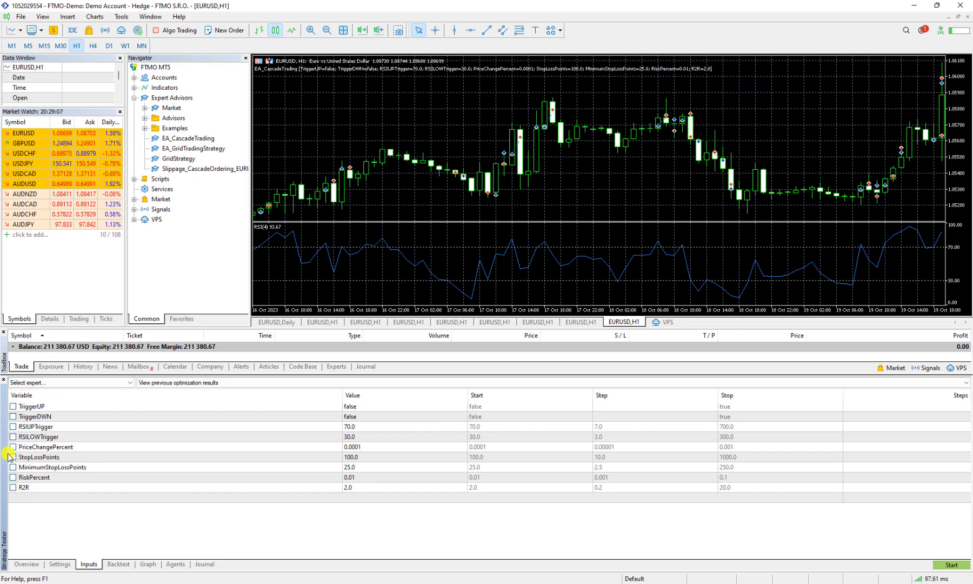
pyautogui.click(13, 488)
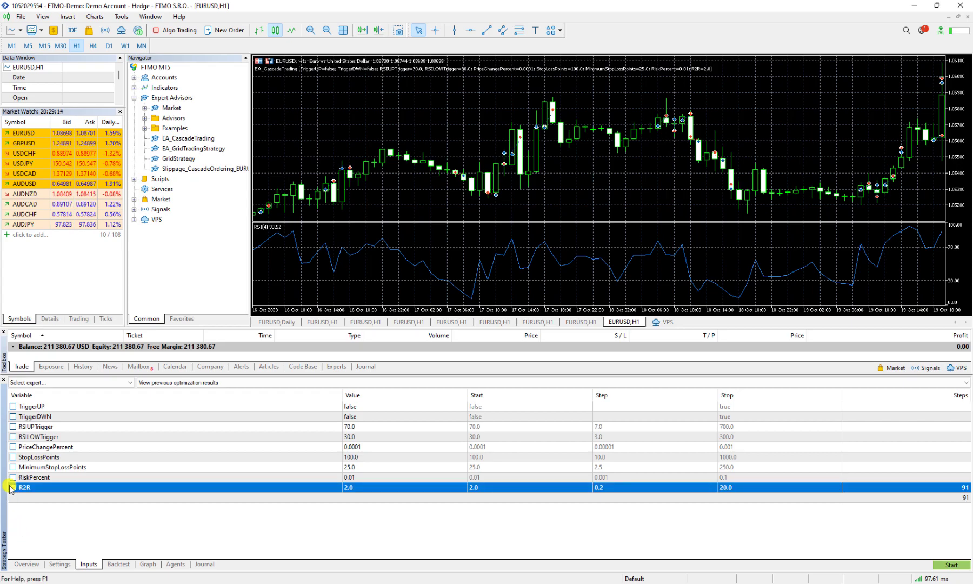
pyautogui.click(12, 467)
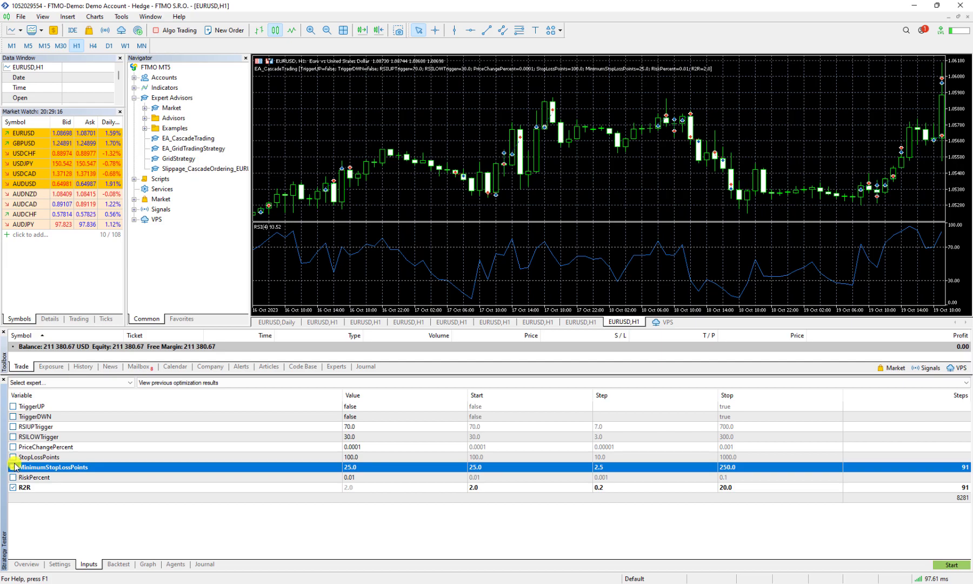
pyautogui.click(13, 457)
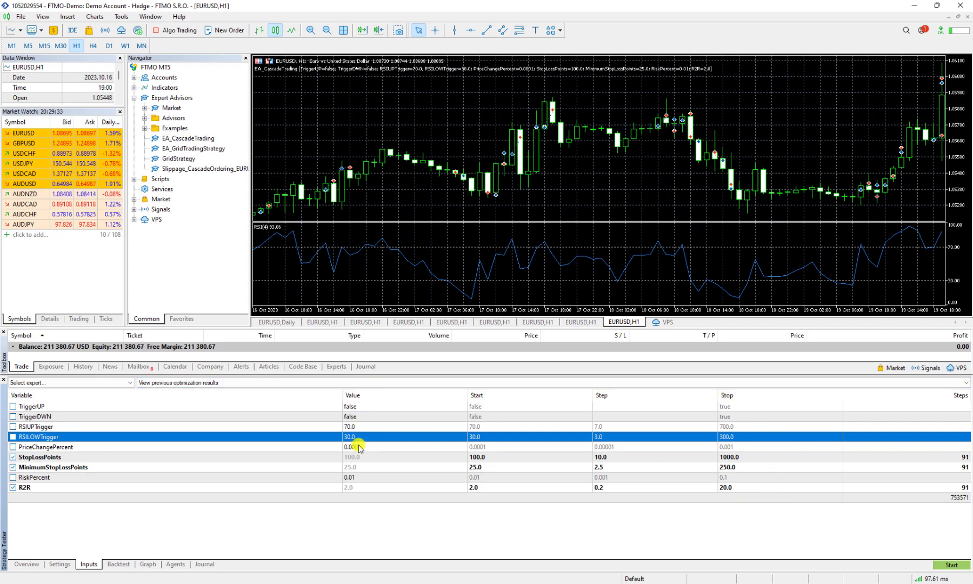
pyautogui.click(350, 525)
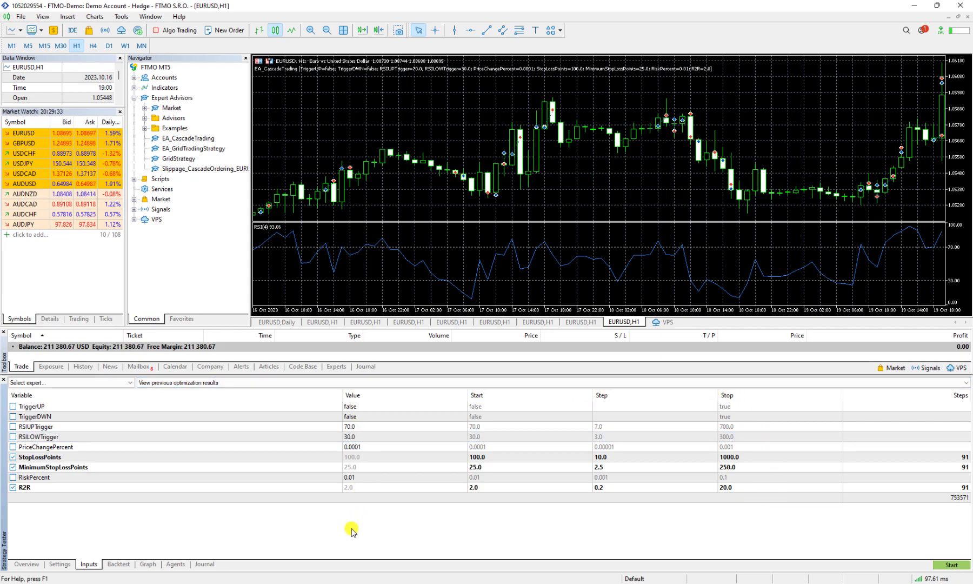
pyautogui.click(40, 487)
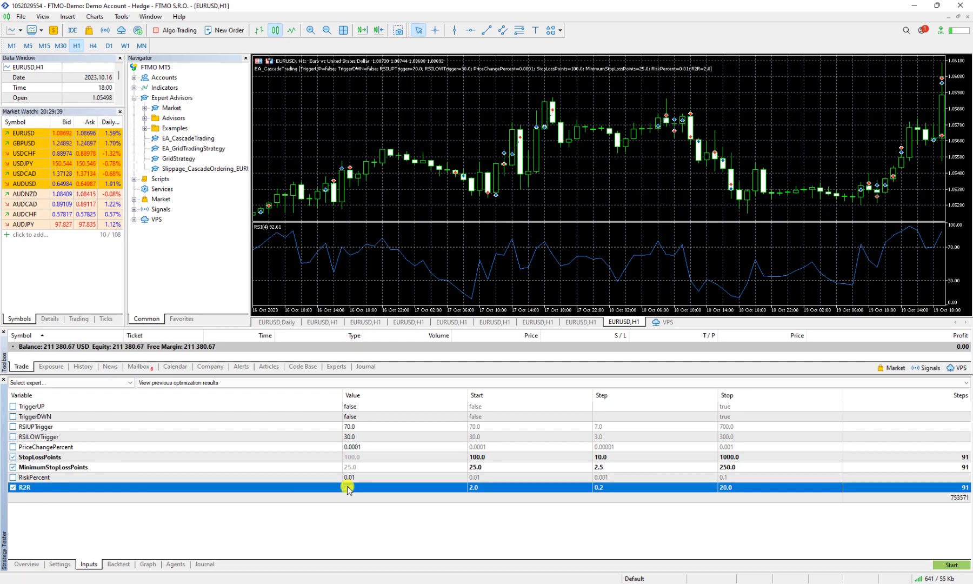
# - Set R2R to run from 1.0 to 3.0 in steps of 1
pyautogui.click(471, 488)
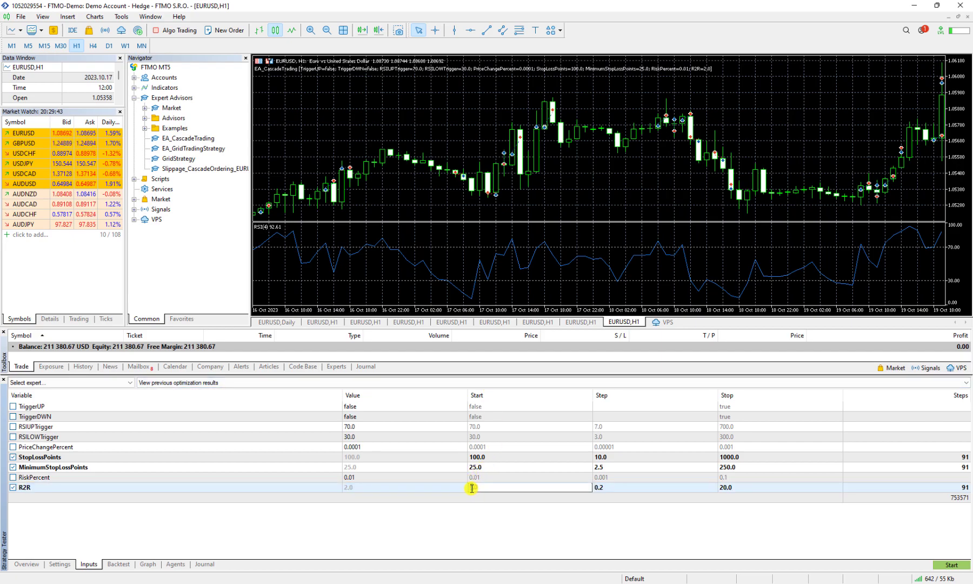
pyautogui.click(722, 488)
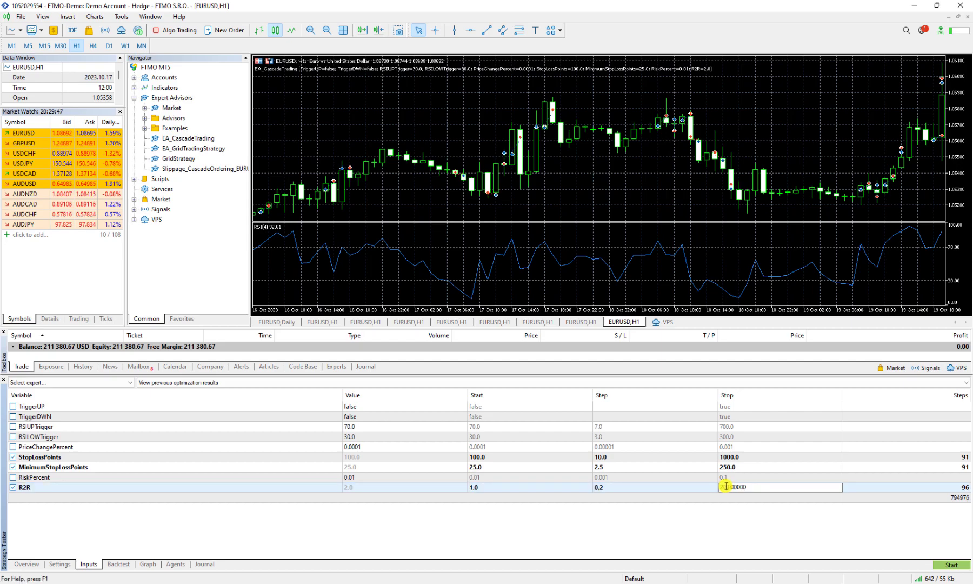
pyautogui.click(720, 486)
pyautogui.write('3')
pyautogui.press('Return')
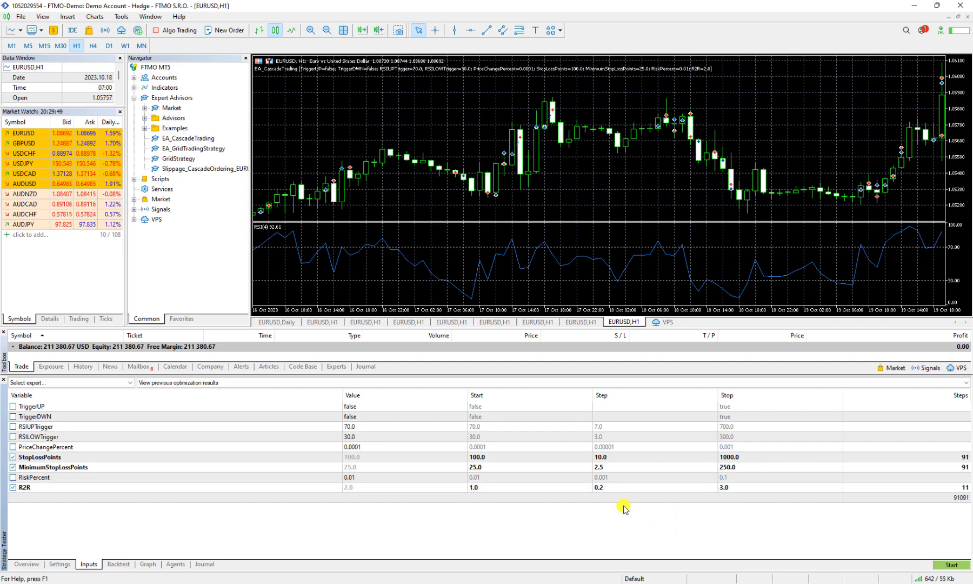
pyautogui.click(600, 488)
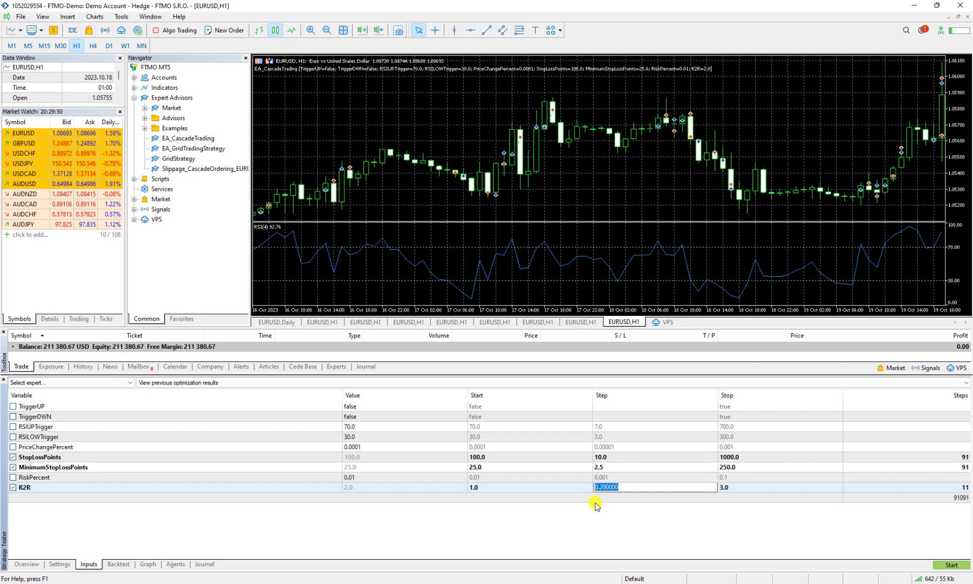
pyautogui.write('1')
pyautogui.click(588, 511)
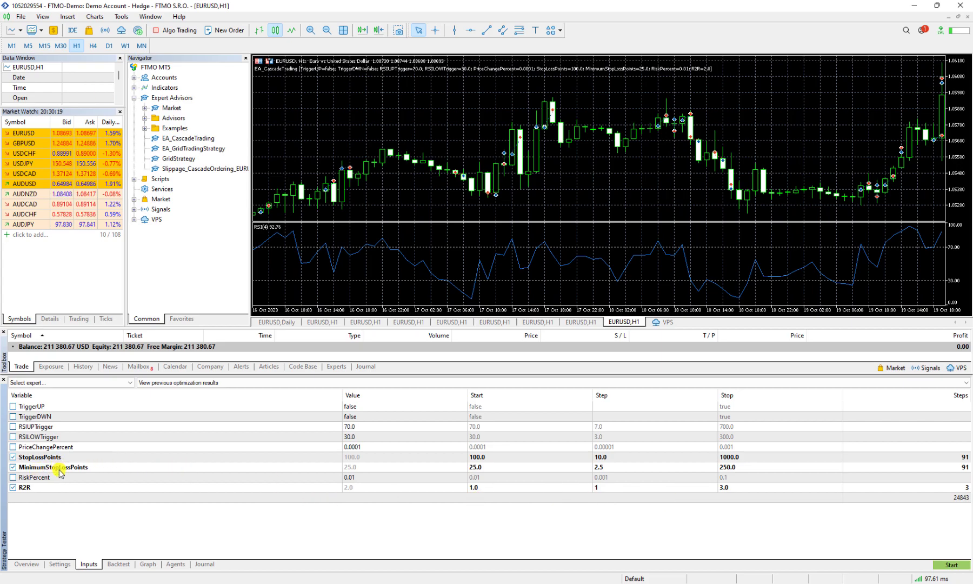
# - Keep MinimumStopLossPoints starting at 25 with a step of 5, then edit its stop value
pyautogui.click(476, 468)
pyautogui.click(476, 468)
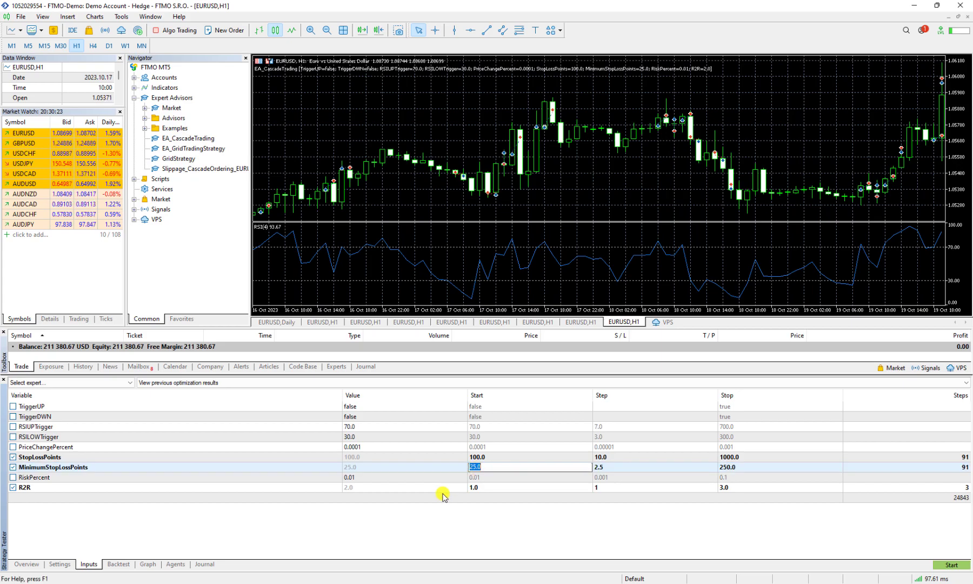
pyautogui.click(597, 467)
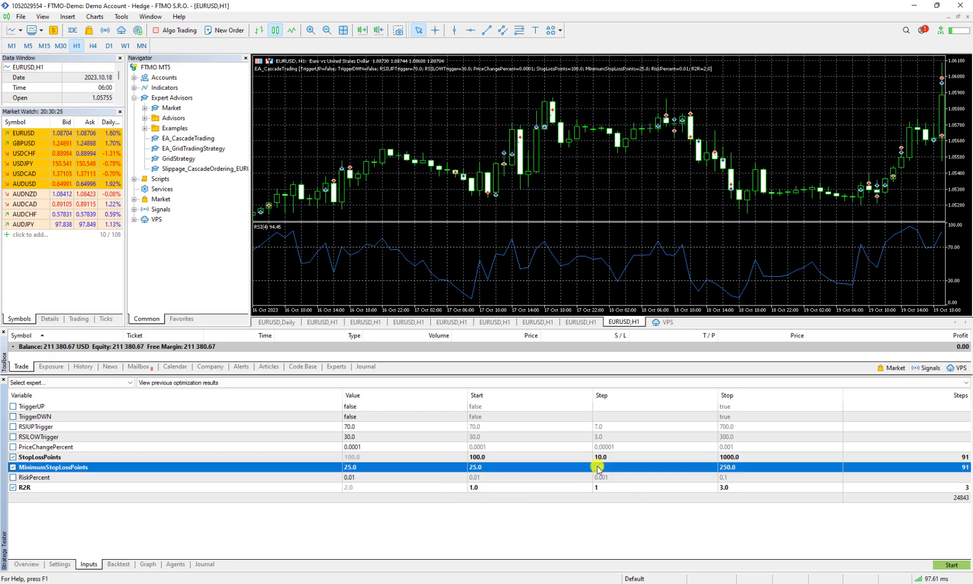
pyautogui.click(598, 466)
pyautogui.write('5')
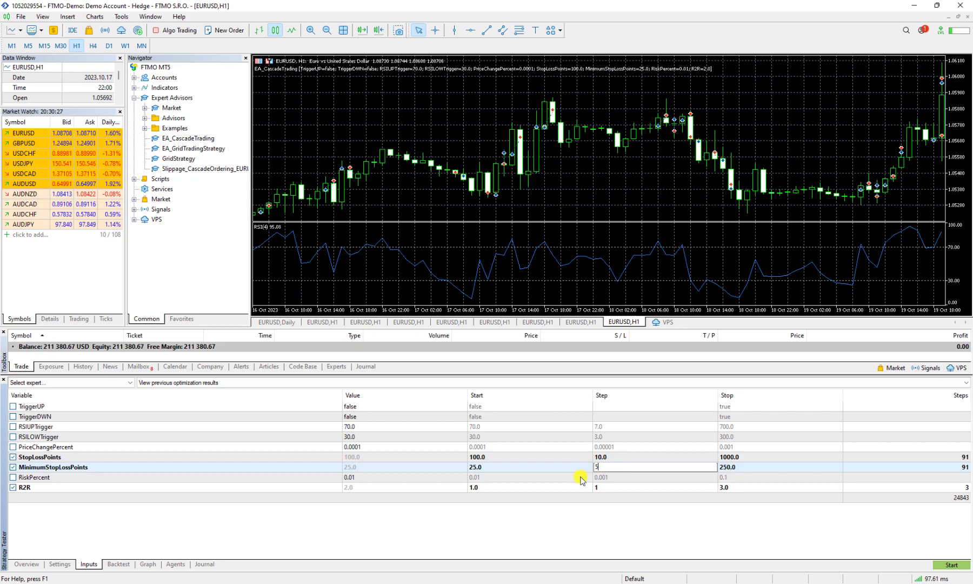
pyautogui.click(589, 525)
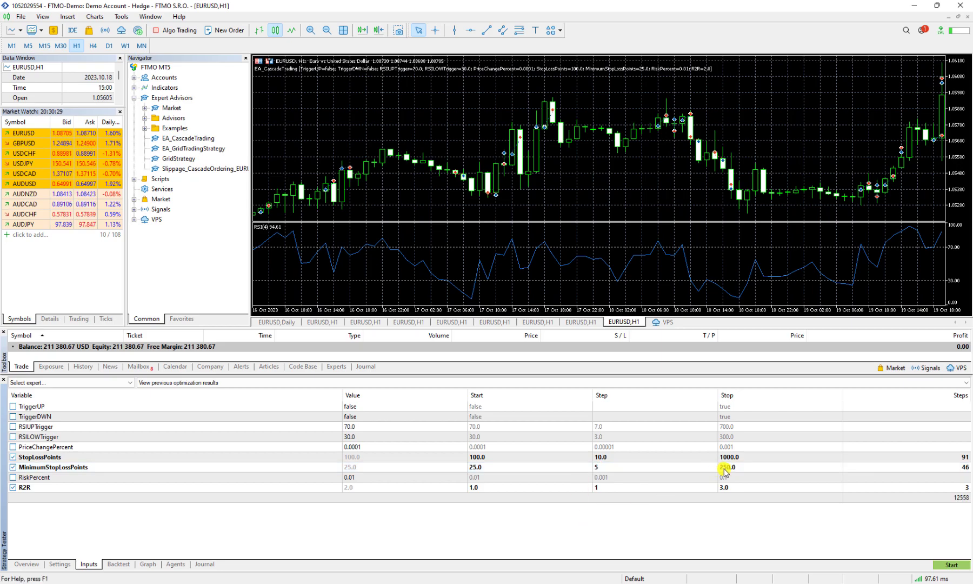
pyautogui.doubleClick(724, 468)
# - Set the MinimumStopLossPoints stop value to 100
pyautogui.write('100')
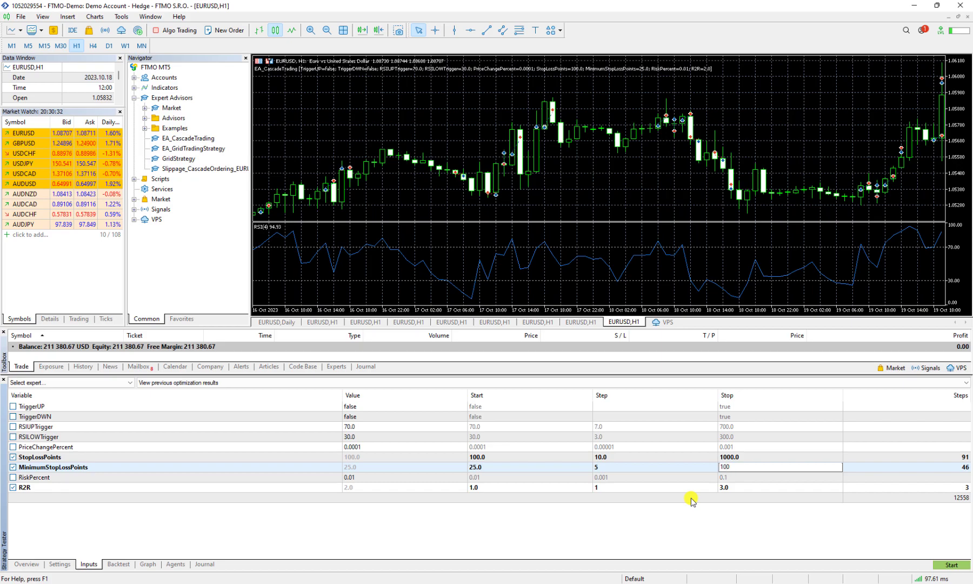
pyautogui.click(674, 538)
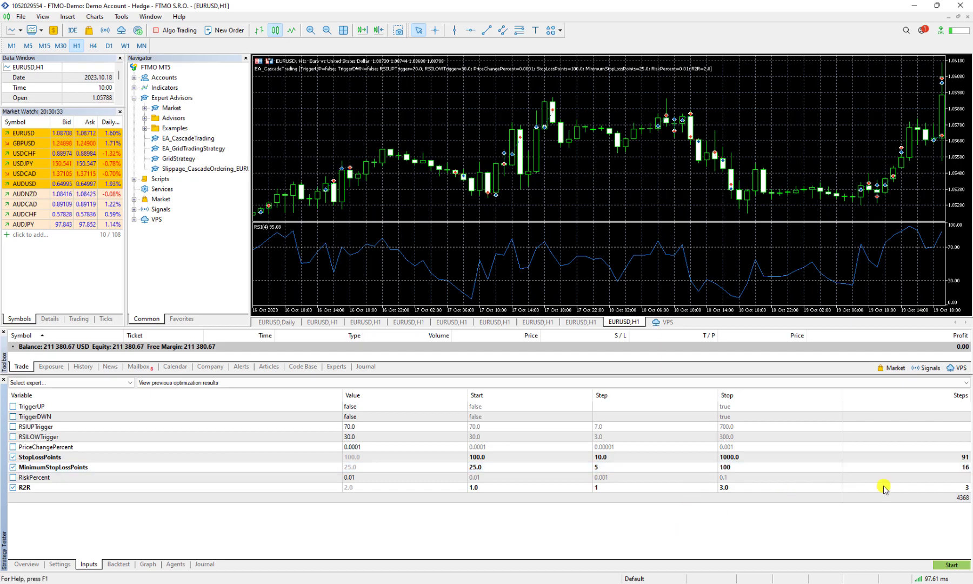
pyautogui.click(964, 467)
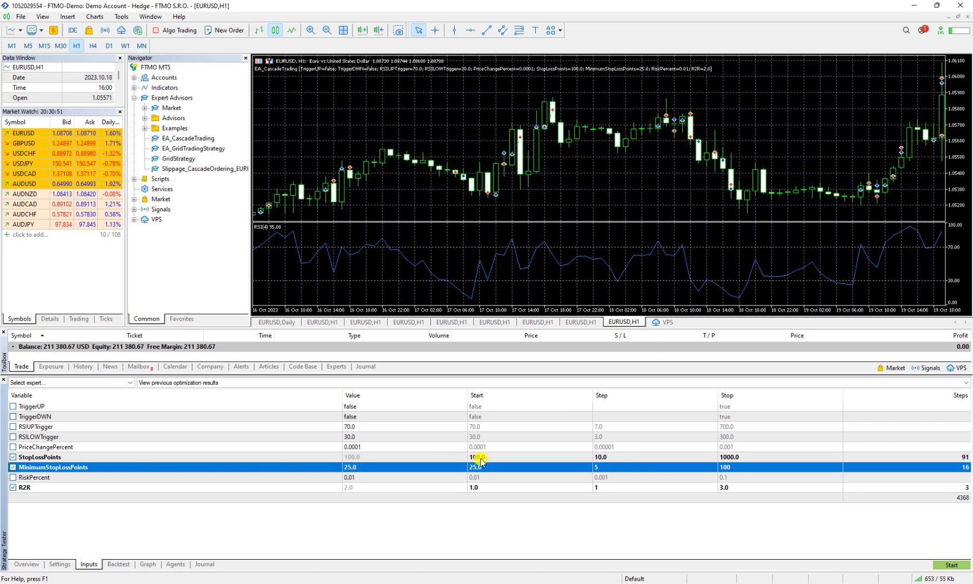
# - Set the StopLossPoints stop value to 500, bringing the total to 1968 passes
pyautogui.click(480, 459)
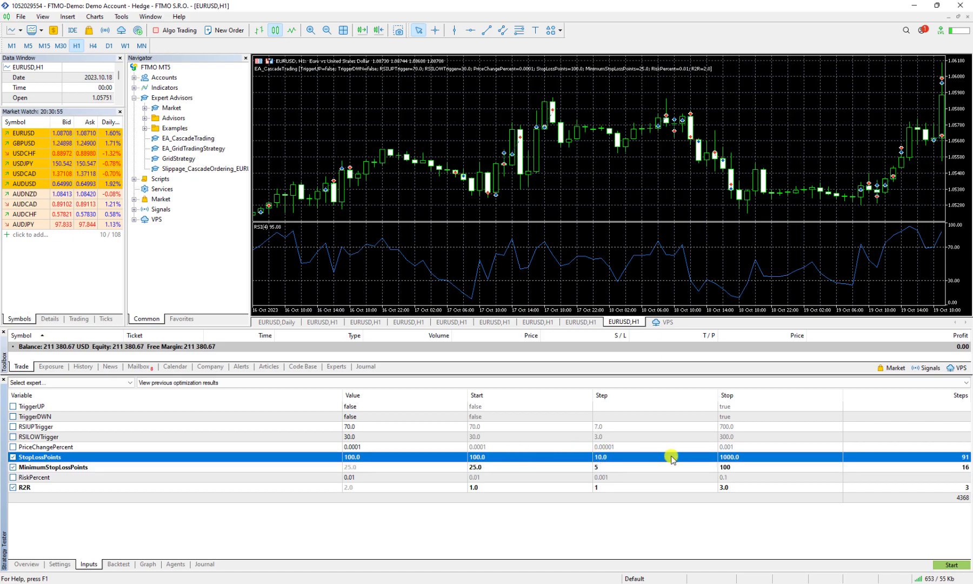
pyautogui.click(726, 457)
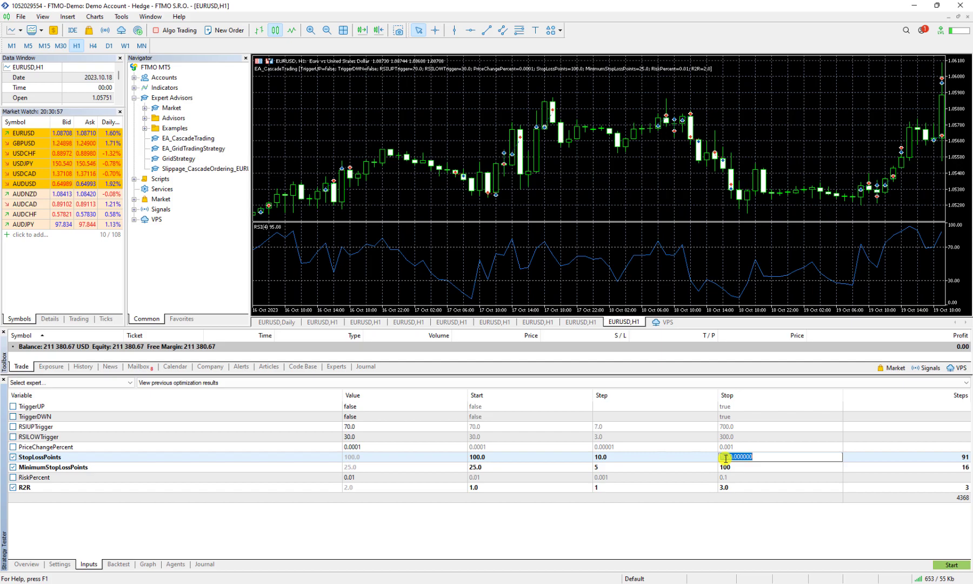
pyautogui.write('500')
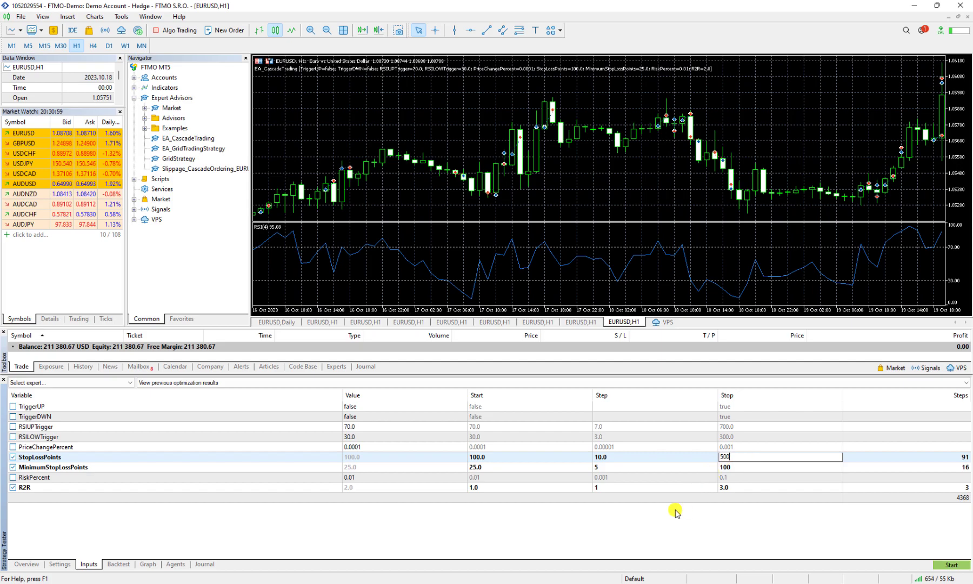
pyautogui.press('Return')
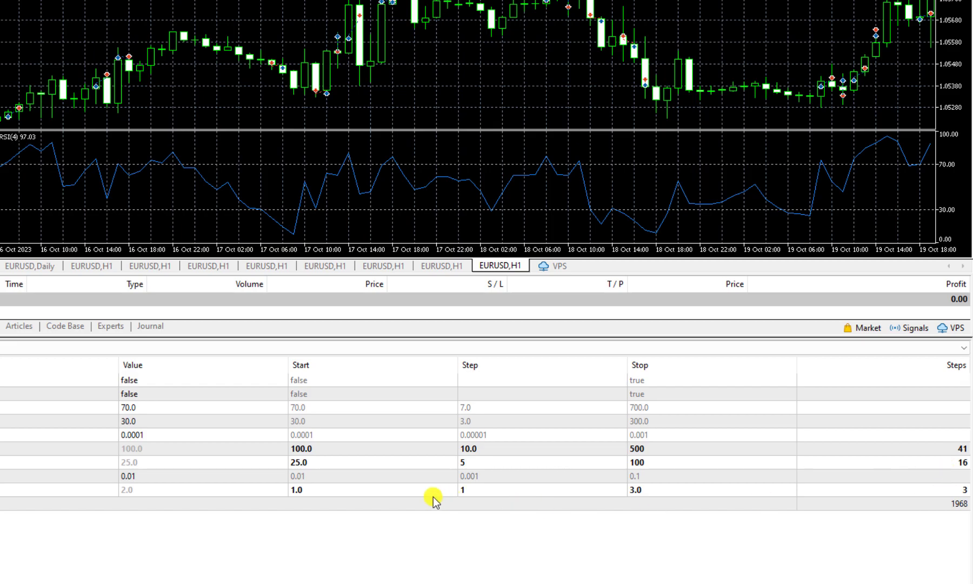
# - Review the R2R, MinimumStopLossPoints and StopLossPoints ranges and the total pass count
pyautogui.click(951, 490)
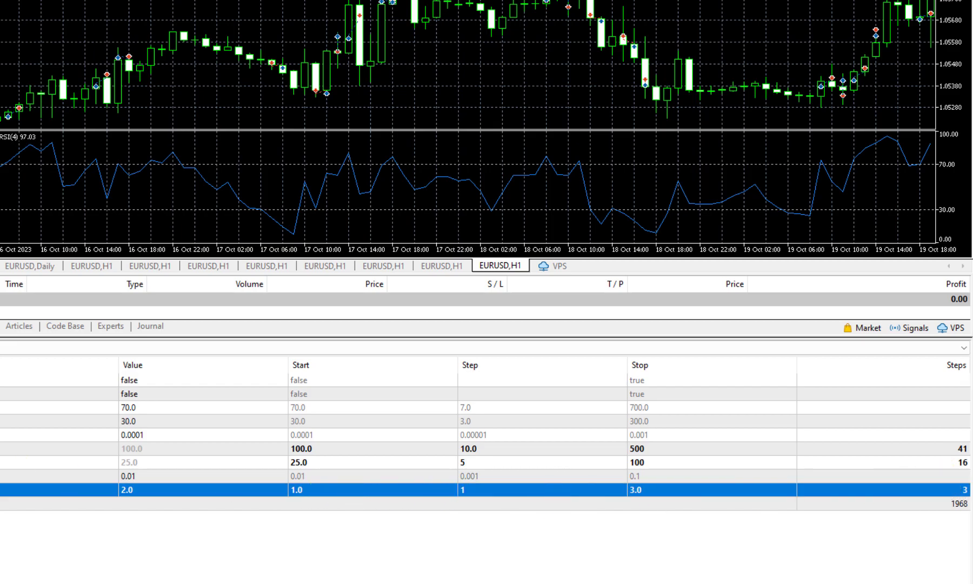
pyautogui.click(545, 461)
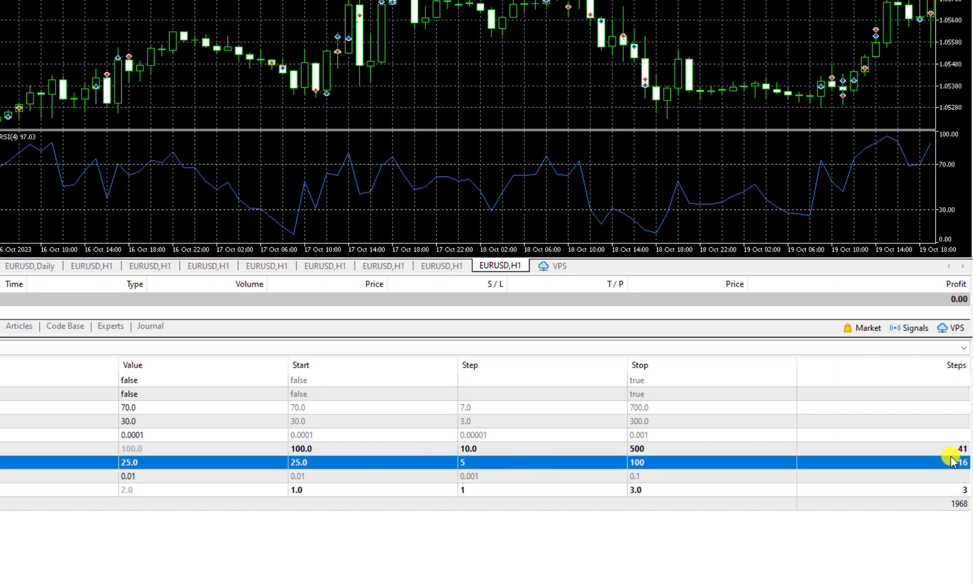
pyautogui.click(649, 448)
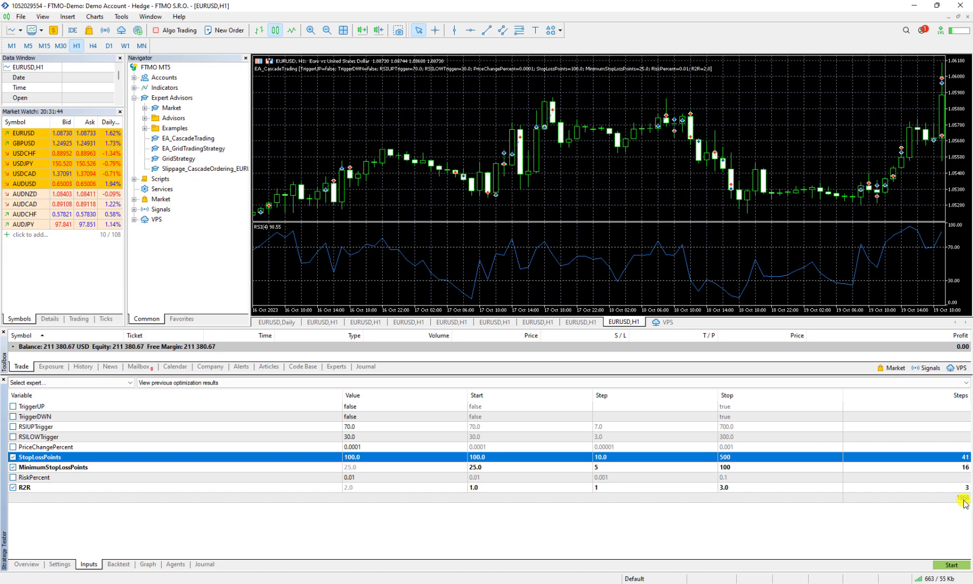
pyautogui.click(952, 510)
pyautogui.click(954, 497)
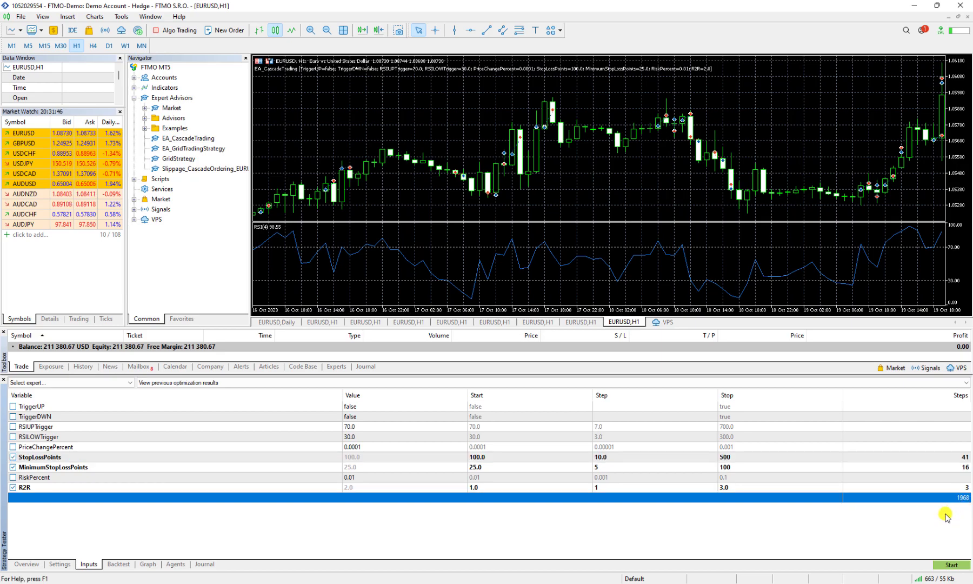
pyautogui.click(946, 516)
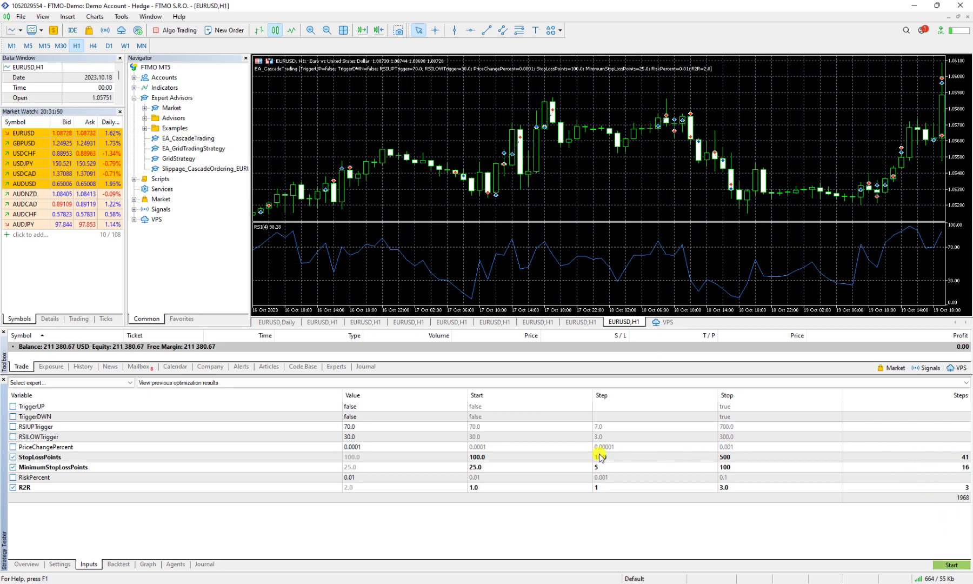
# - Change the StopLossPoints step to 20, cutting the run to 1008 passes
pyautogui.click(602, 456)
pyautogui.moveTo(599, 457); pyautogui.dragTo(591, 456)
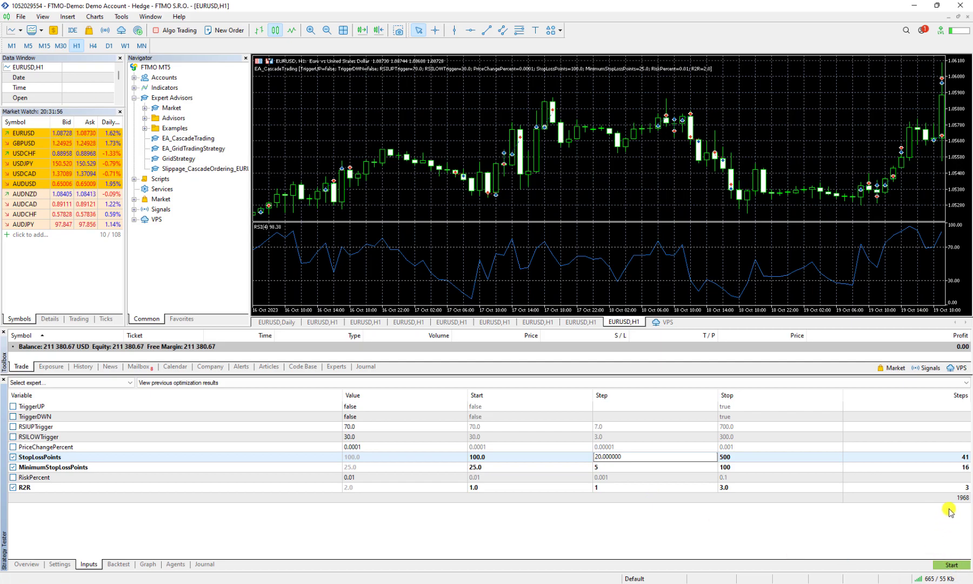
pyautogui.click(862, 524)
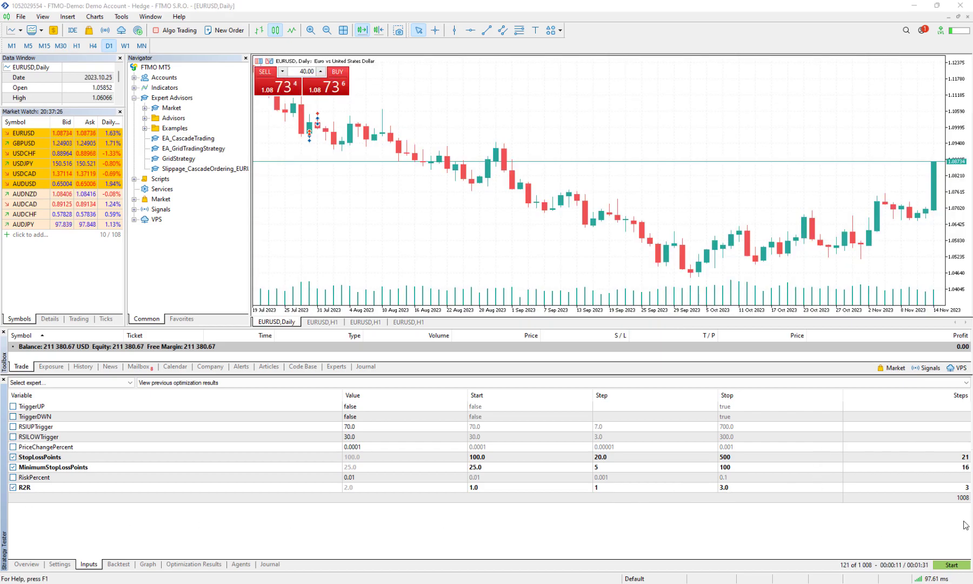
# - Switch the optimization criterion from Recovery Factor max to Balance max
pyautogui.click(60, 564)
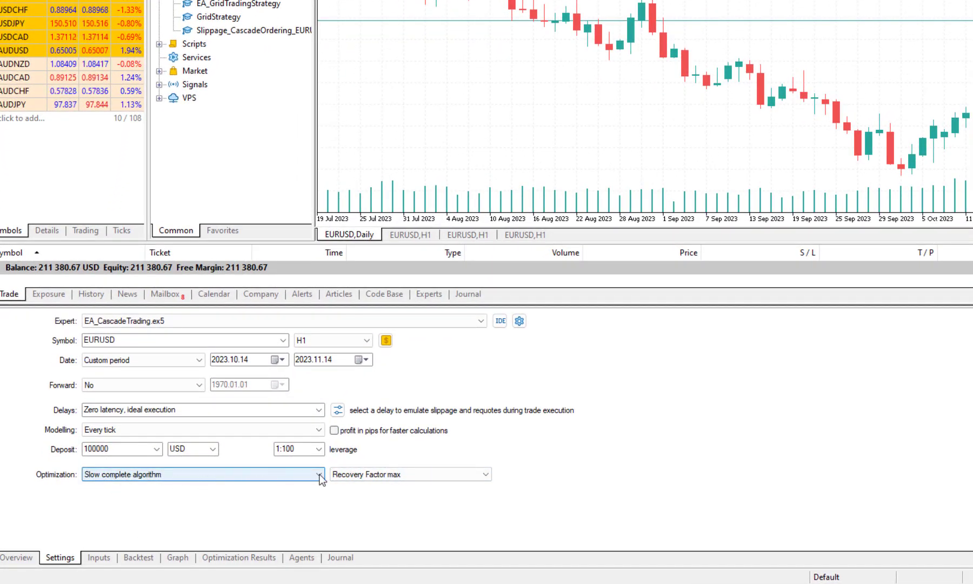
pyautogui.click(465, 475)
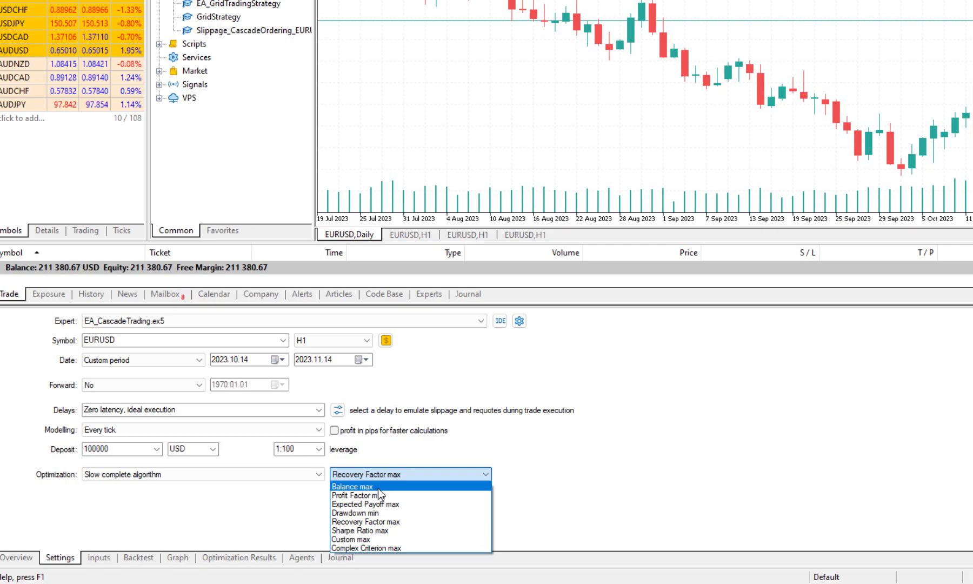
pyautogui.click(378, 488)
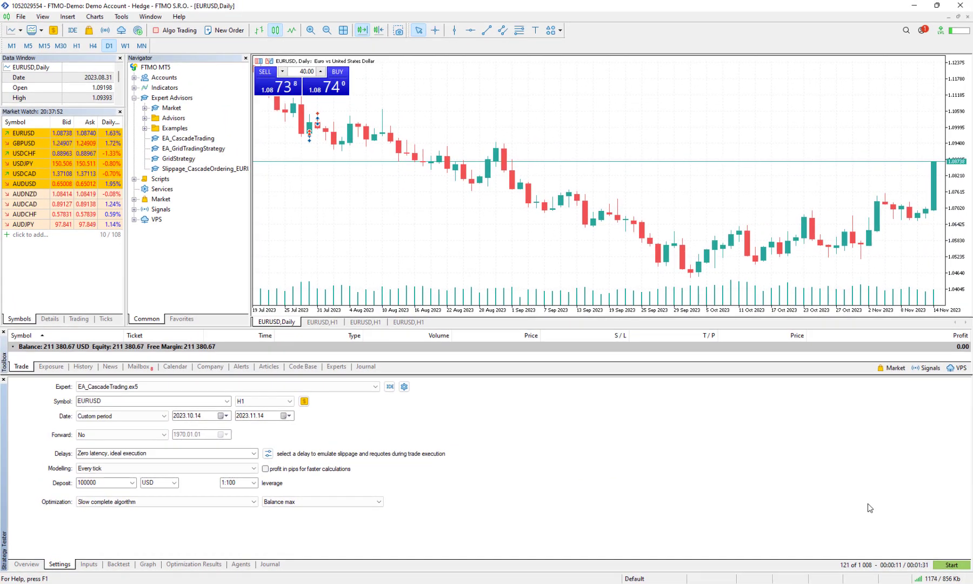
# - Start the optimization and watch the passes in the Optimization Results table
pyautogui.click(950, 565)
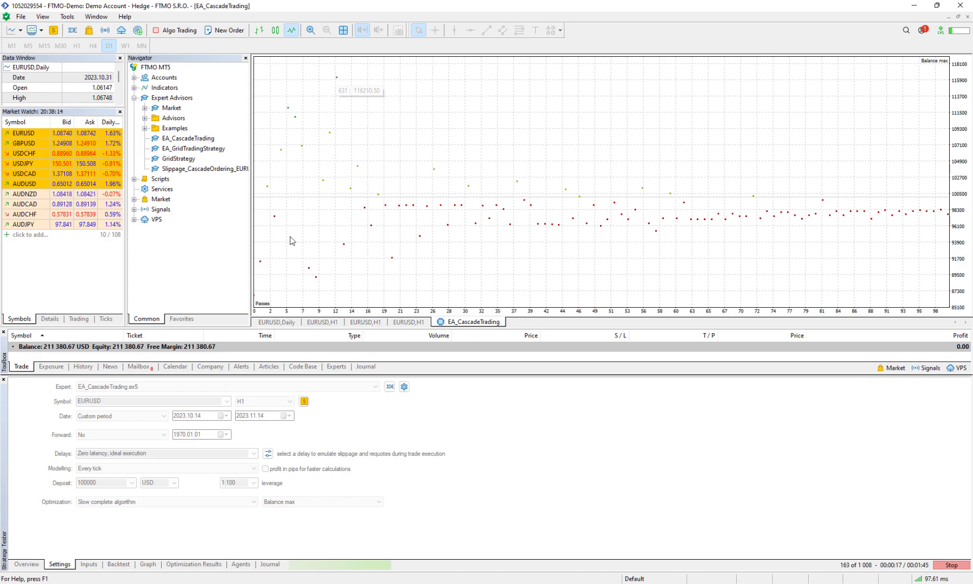
pyautogui.click(194, 564)
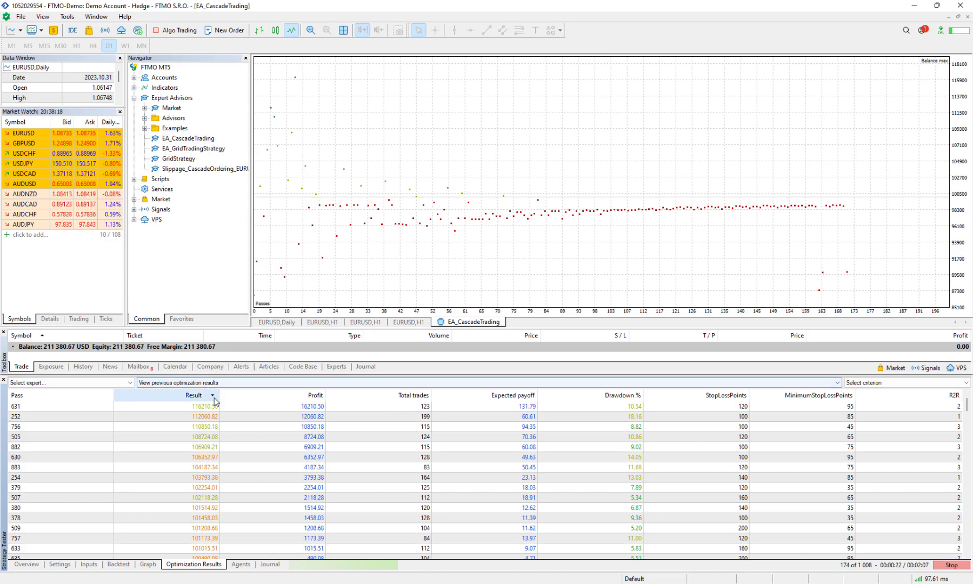
# - Sort the 1008 passes by Result descending and select top pass 589 (117319.56)
pyautogui.click(213, 401)
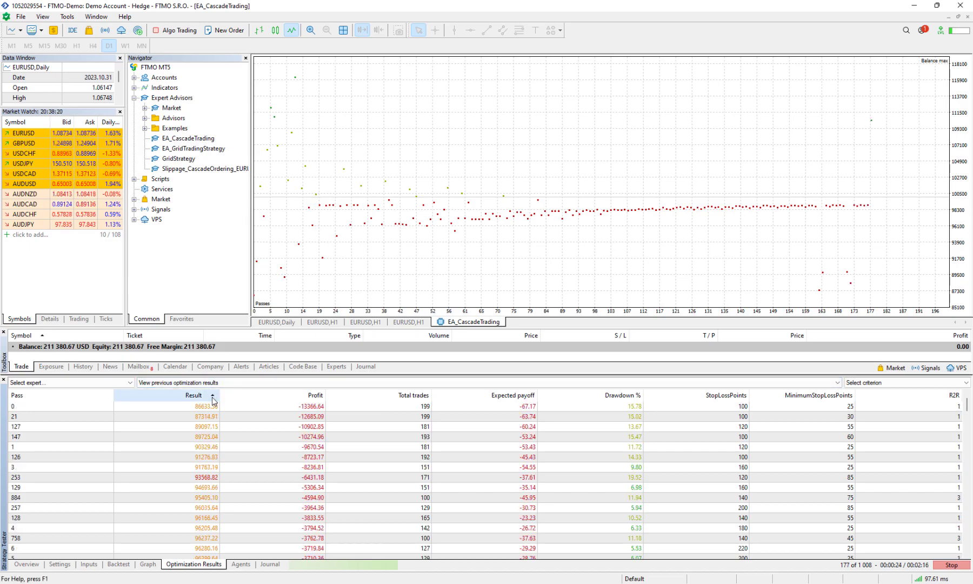
pyautogui.click(213, 400)
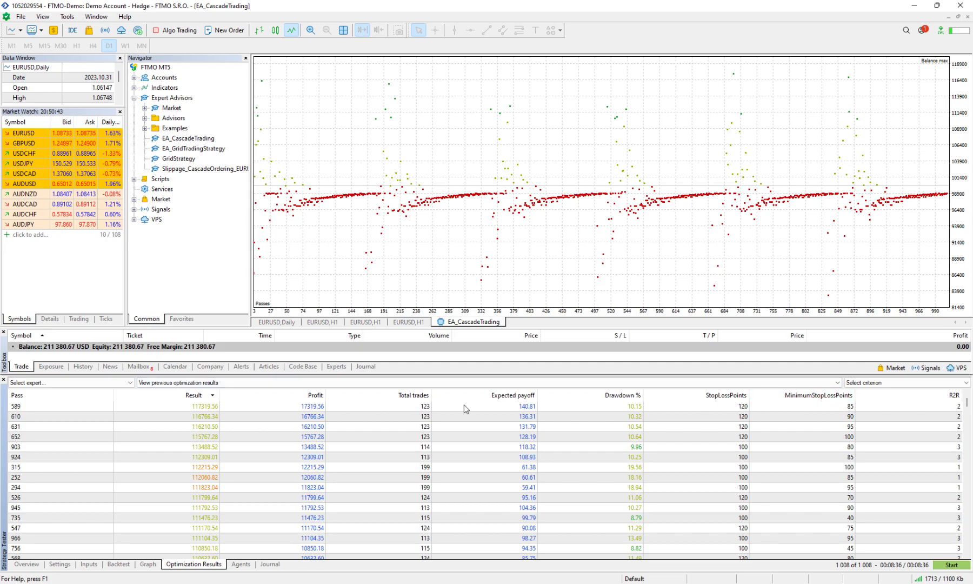
pyautogui.click(193, 406)
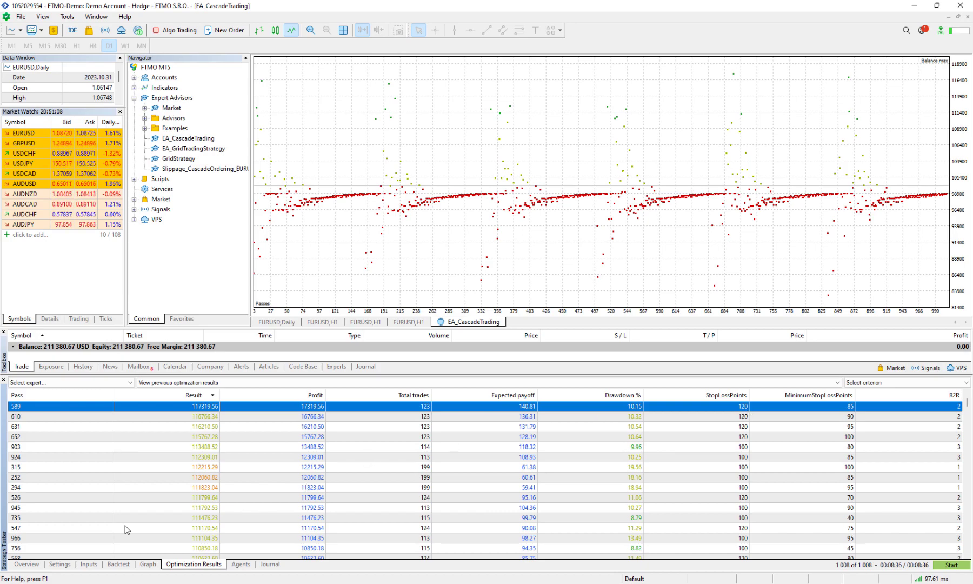
# - Switch the tester to a single EA_CascadeTrading test with visual mode on and show its inputs
pyautogui.click(22, 565)
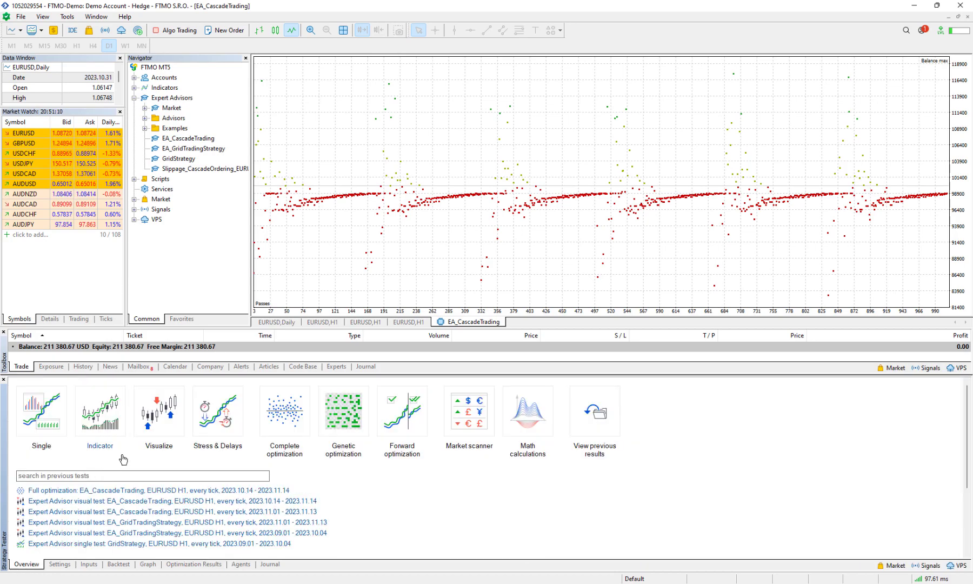
pyautogui.click(35, 416)
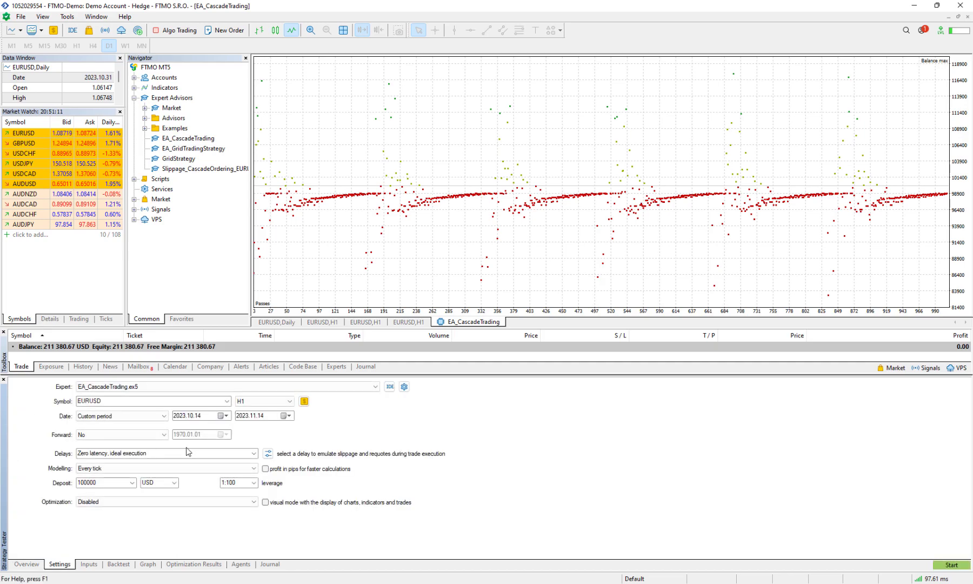
pyautogui.click(265, 502)
pyautogui.click(26, 563)
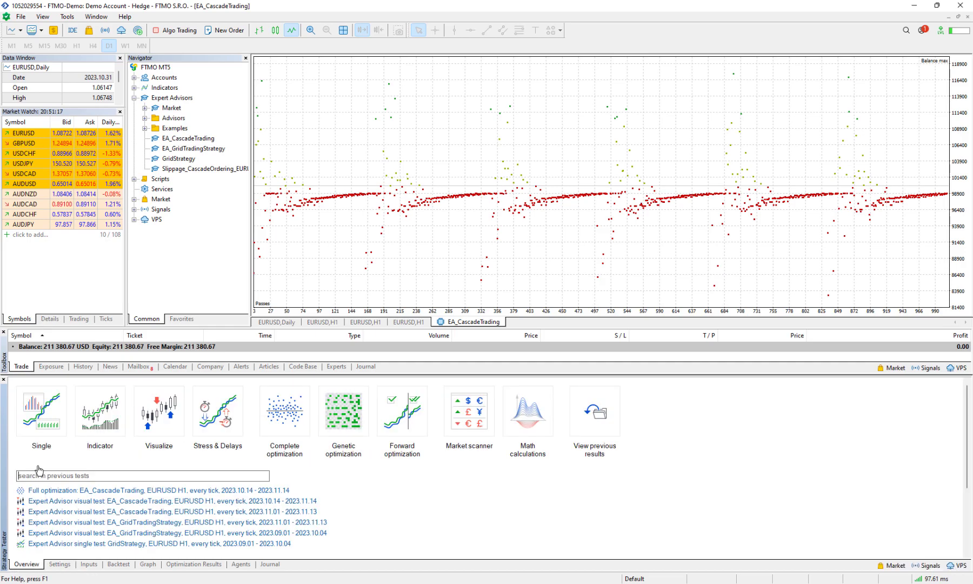
pyautogui.click(49, 433)
pyautogui.click(265, 502)
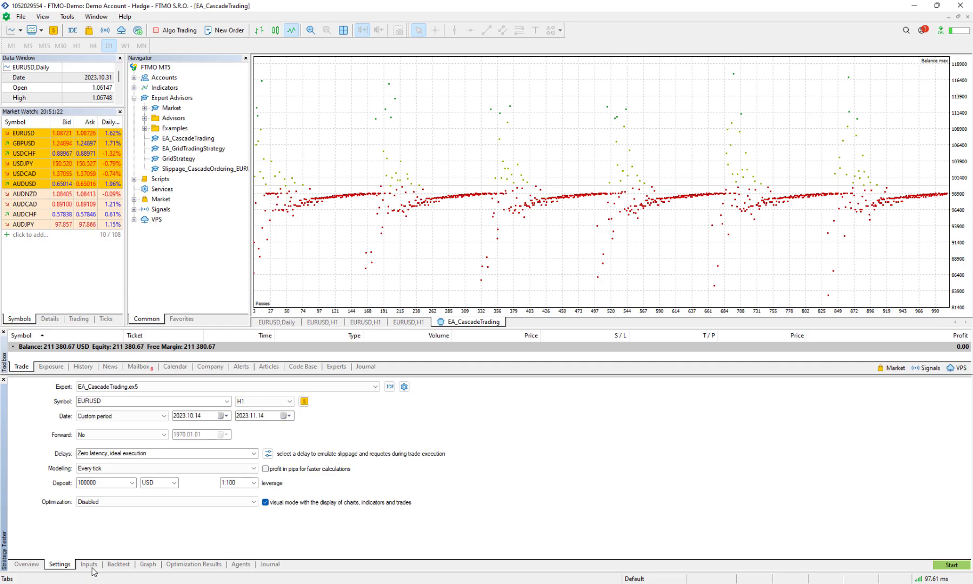
pyautogui.click(90, 564)
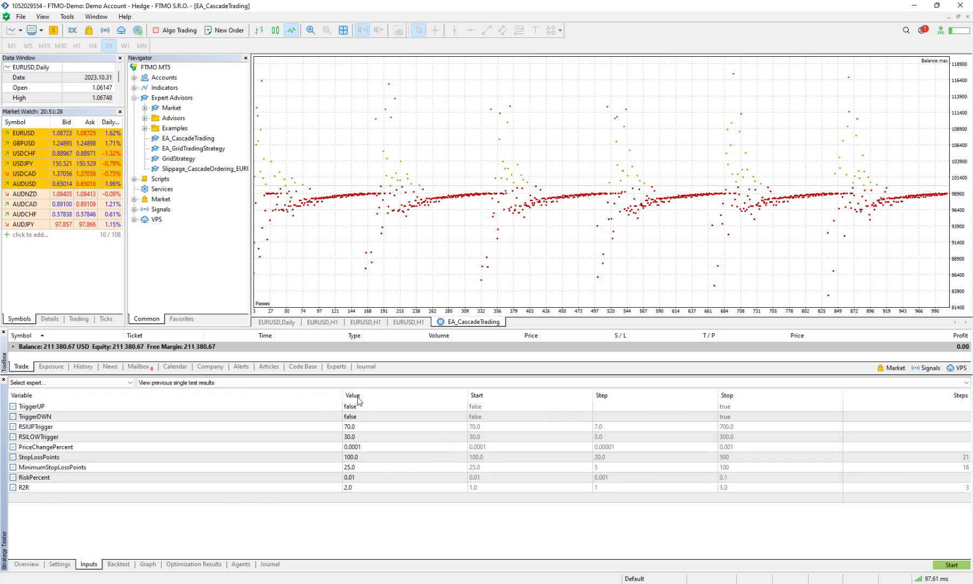
# - Compare the current inputs, including R2R, against the best optimization pass's parameter values
pyautogui.click(172, 564)
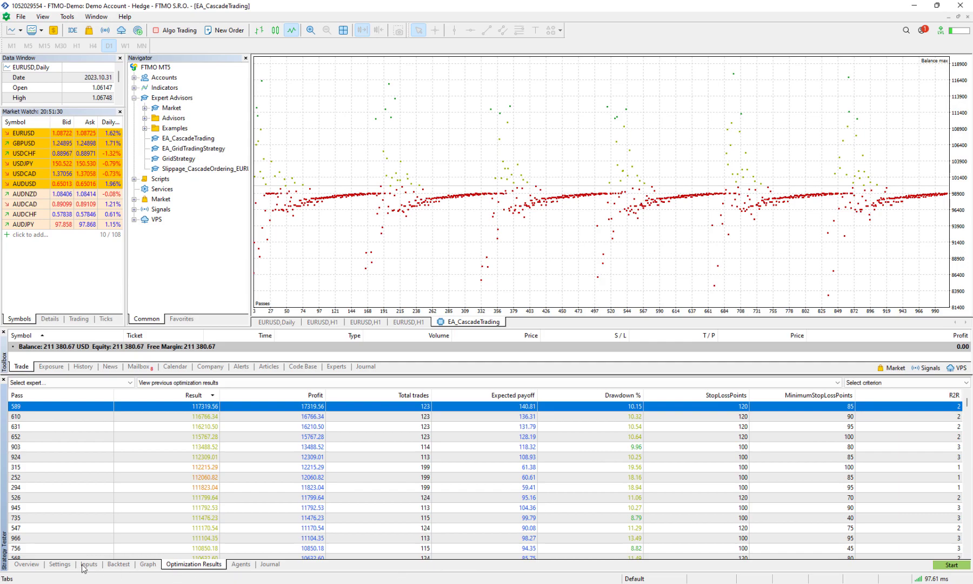
pyautogui.click(83, 565)
pyautogui.click(356, 487)
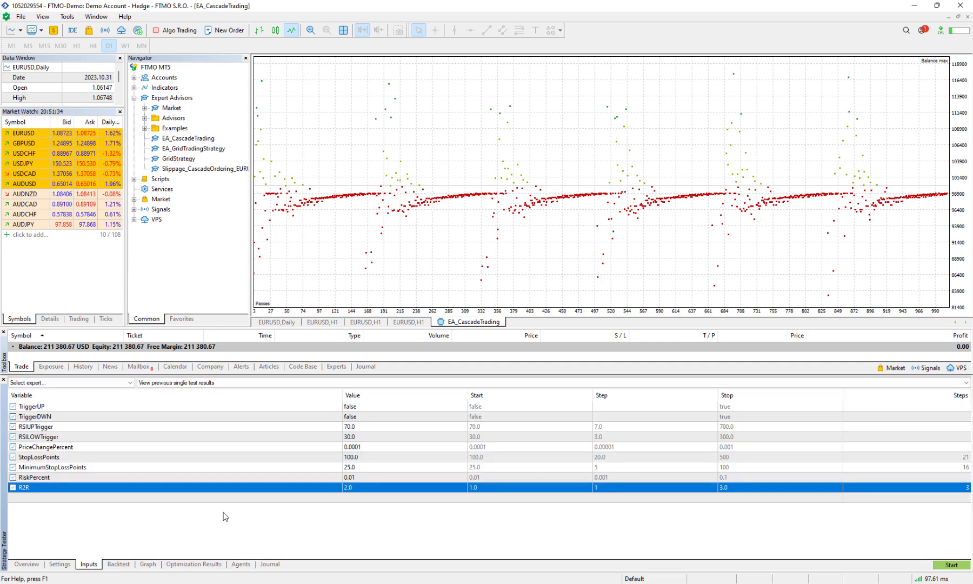
pyautogui.click(200, 563)
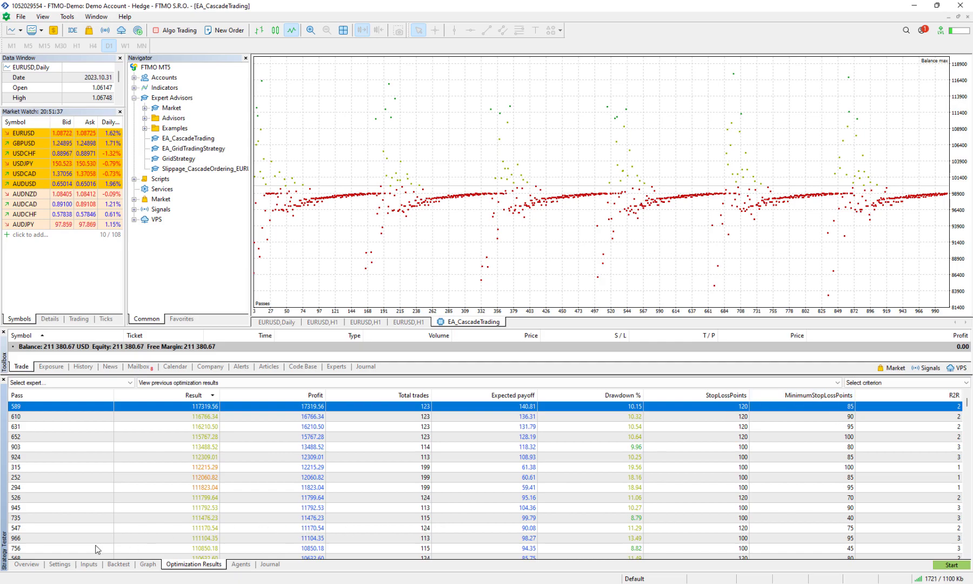
pyautogui.click(89, 564)
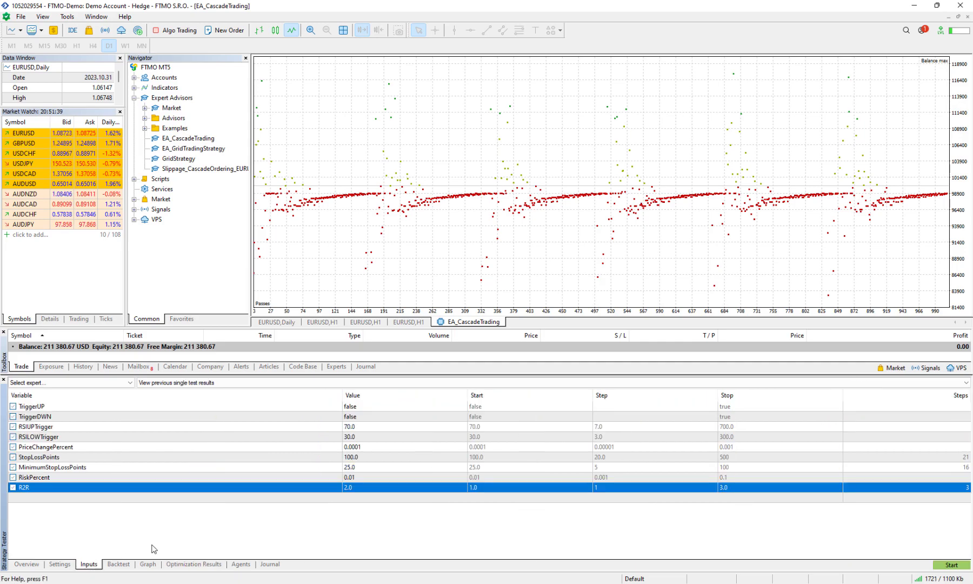
# - Change MinimumStopLossPoints from 25 to 85
pyautogui.click(48, 468)
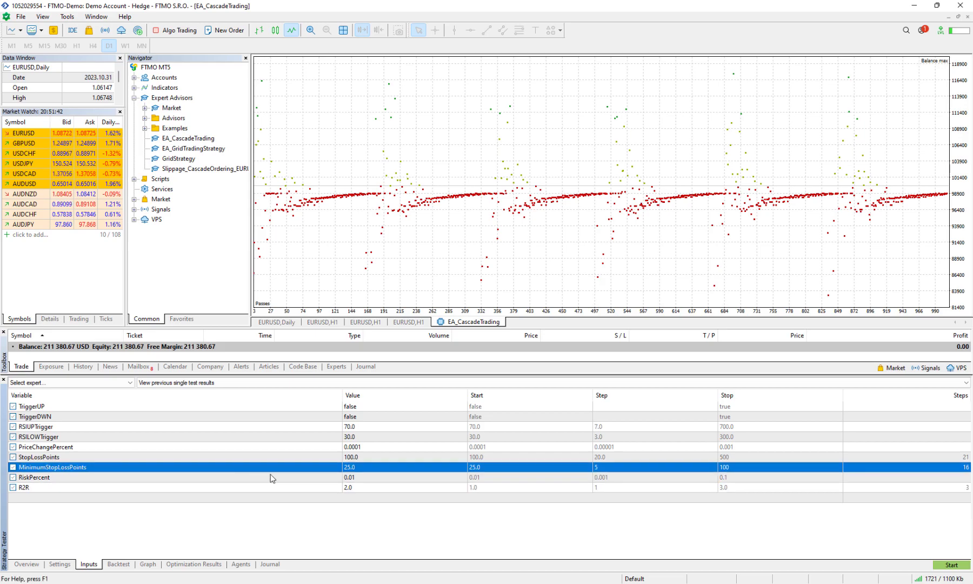
pyautogui.click(349, 467)
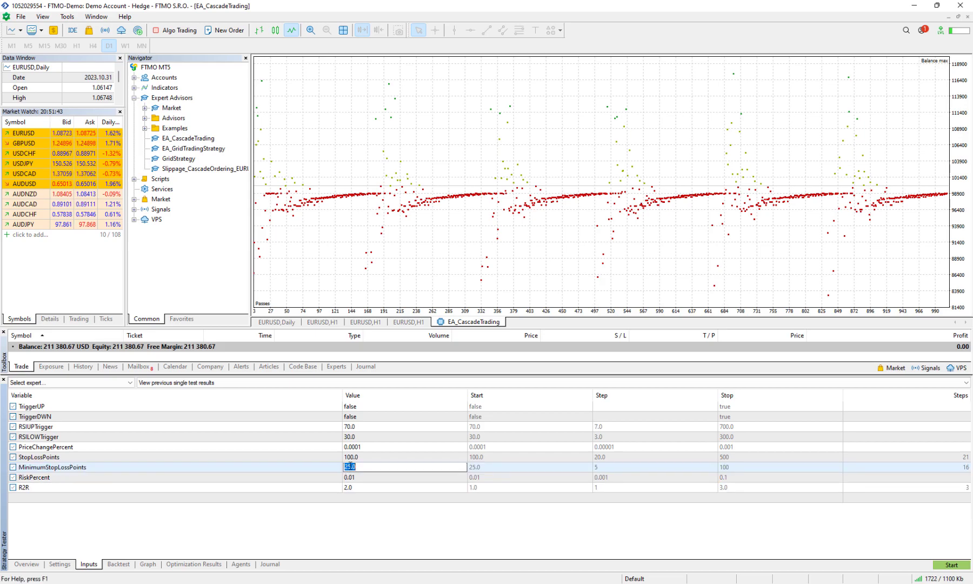
pyautogui.doubleClick(350, 466)
pyautogui.write('85')
pyautogui.click(381, 519)
# - Set StopLossPoints to 120 to match the best pass, then return to the test settings
pyautogui.click(185, 565)
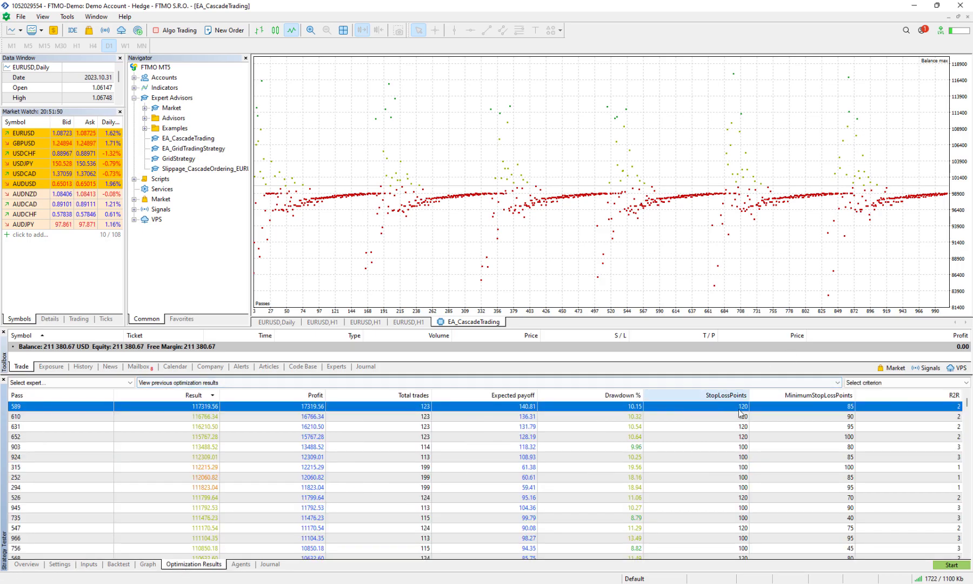
pyautogui.click(90, 564)
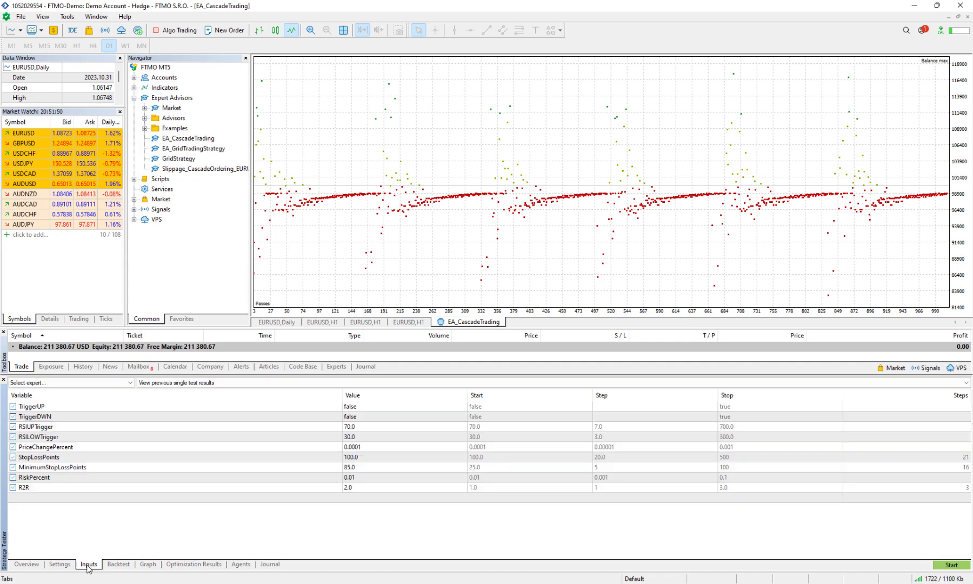
pyautogui.click(352, 458)
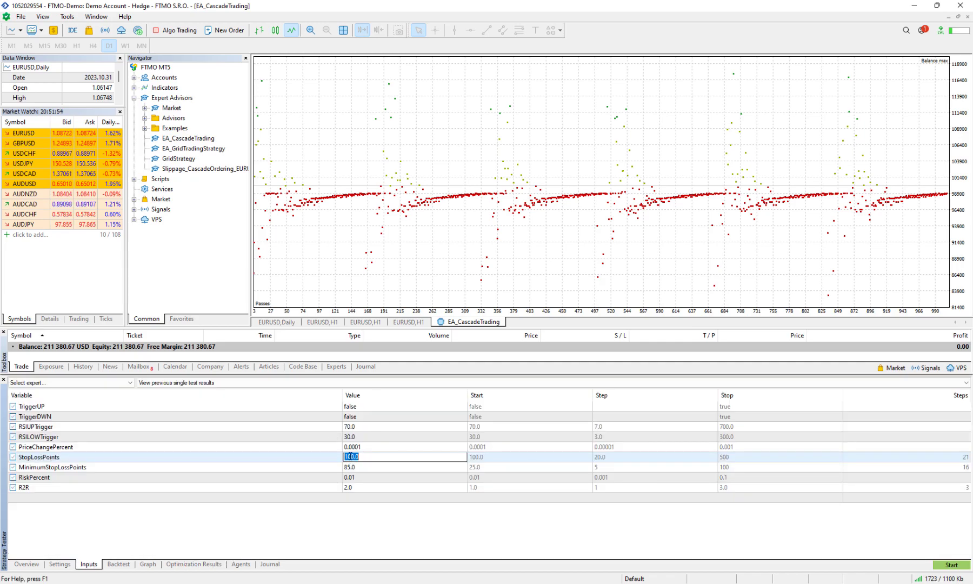
pyautogui.click(350, 457)
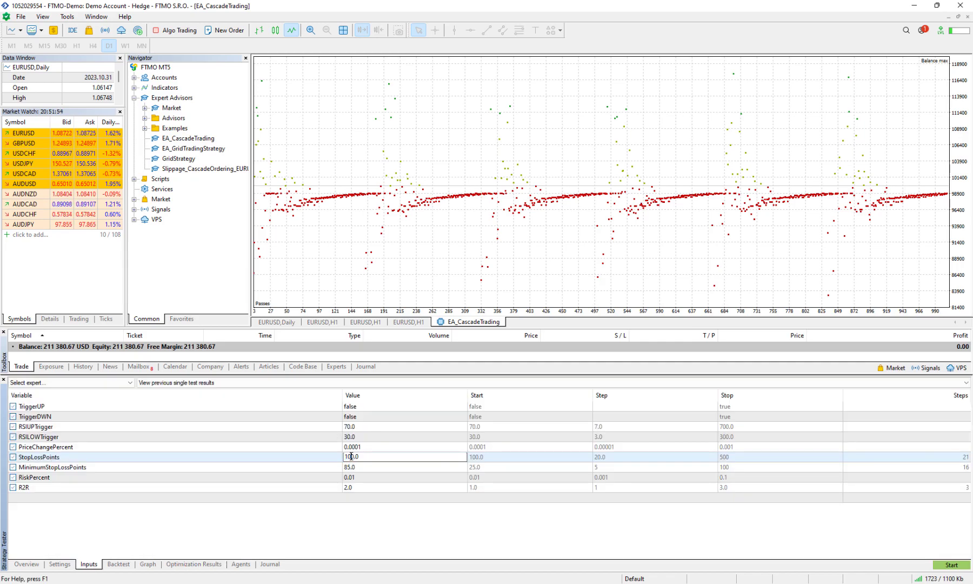
pyautogui.write('2')
pyautogui.click(307, 515)
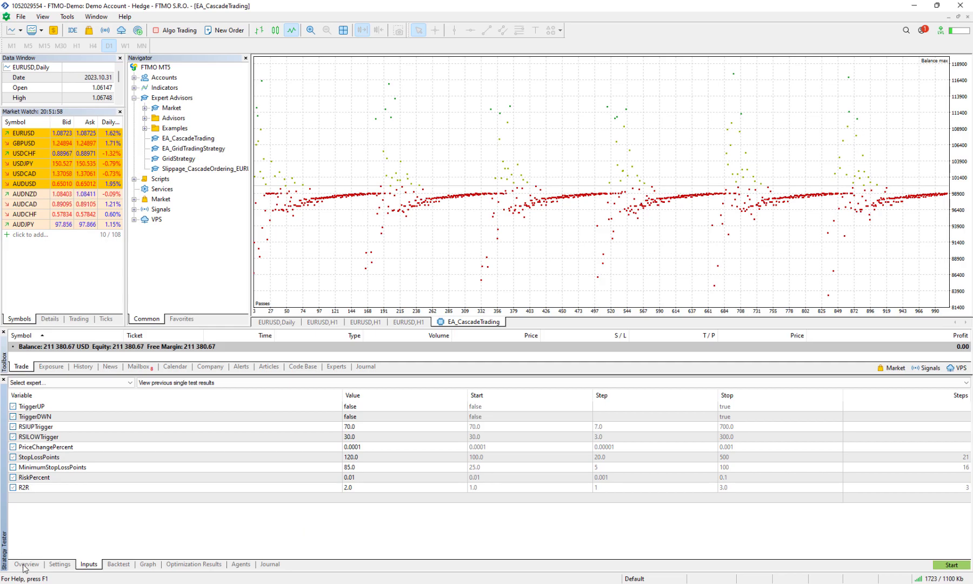
pyautogui.click(24, 566)
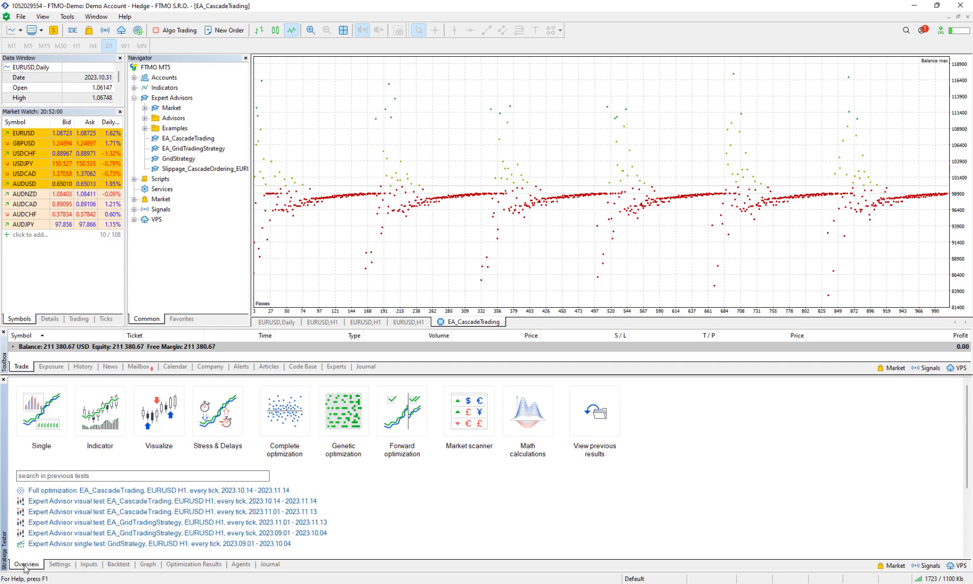
pyautogui.click(88, 565)
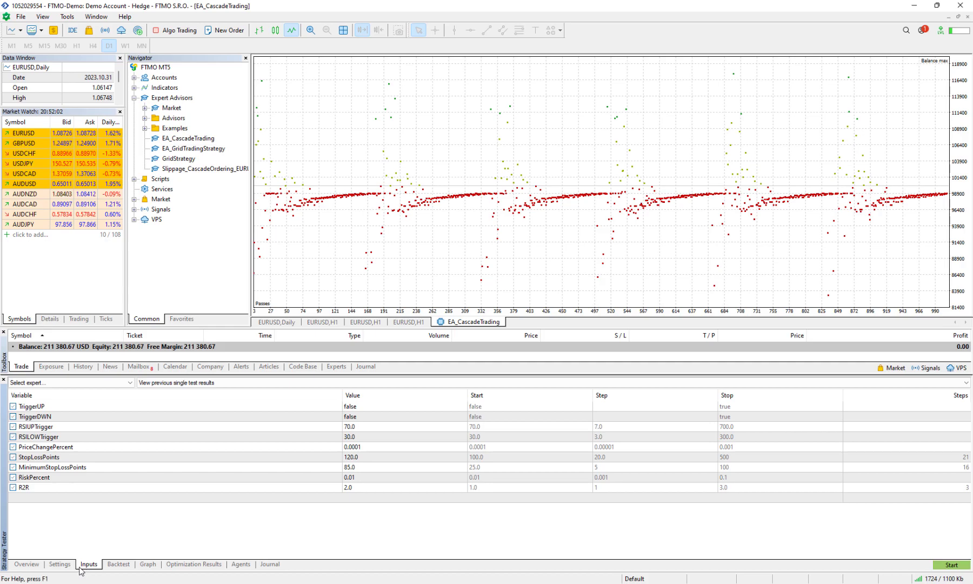
pyautogui.click(59, 564)
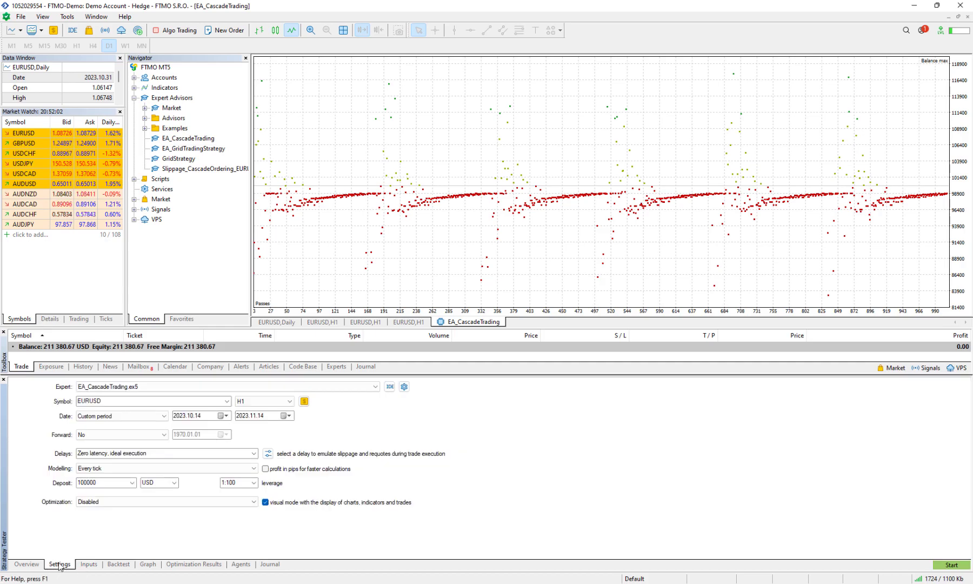
# - Run the visual single backtest with the best-pass inputs and close the visualization window afterward
pyautogui.click(953, 565)
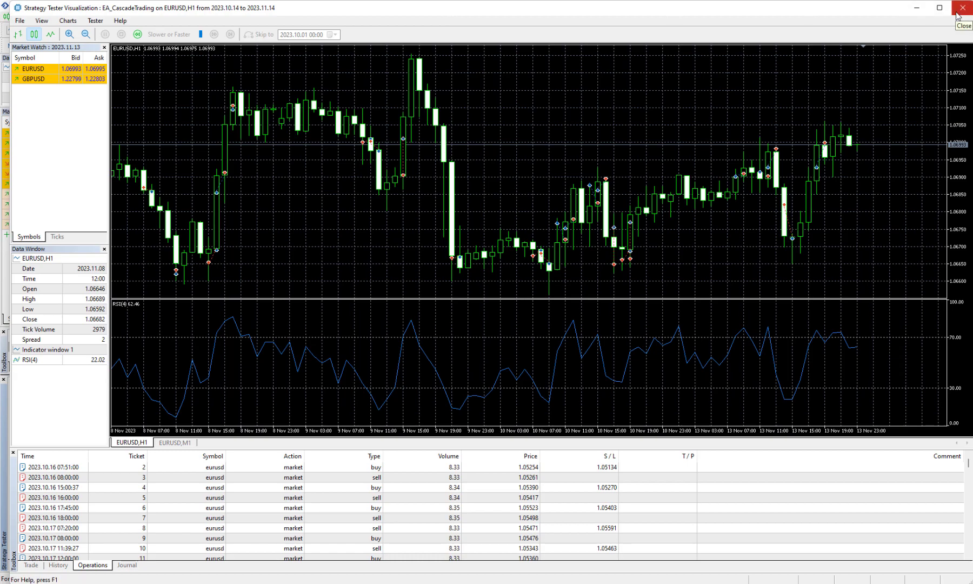
pyautogui.click(960, 8)
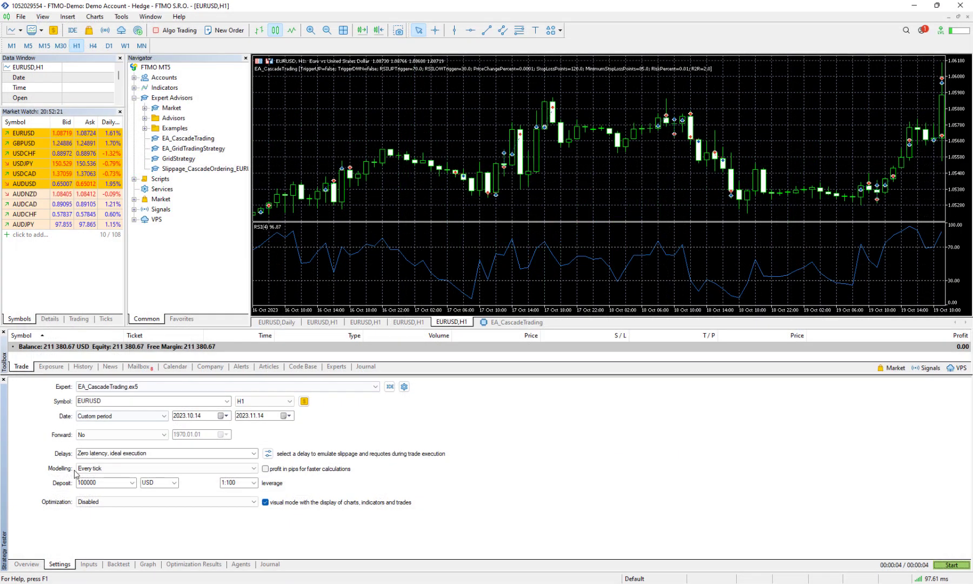
# - Review the balance graph and the backtest report showing 17319.56 net profit over 123 trades
pyautogui.click(145, 564)
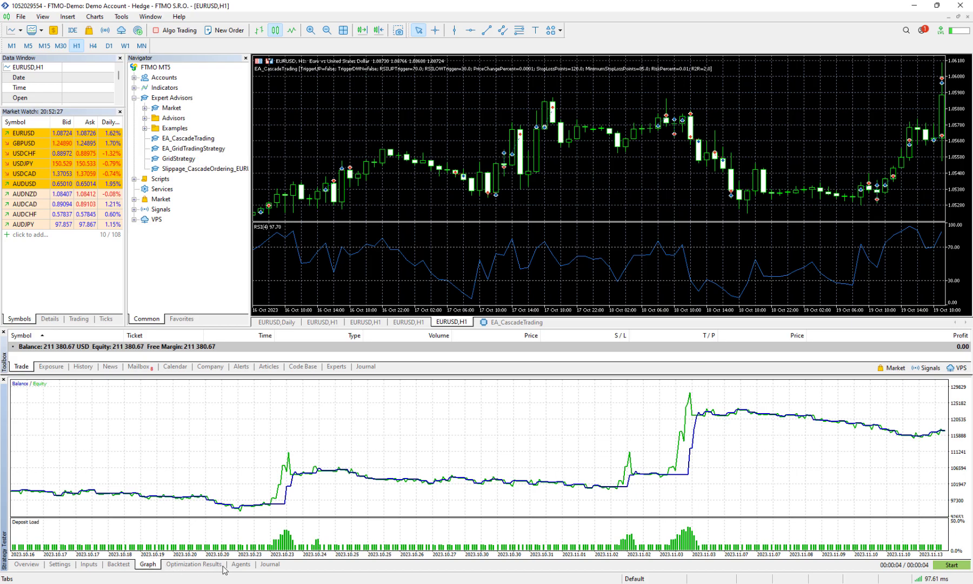
pyautogui.click(118, 564)
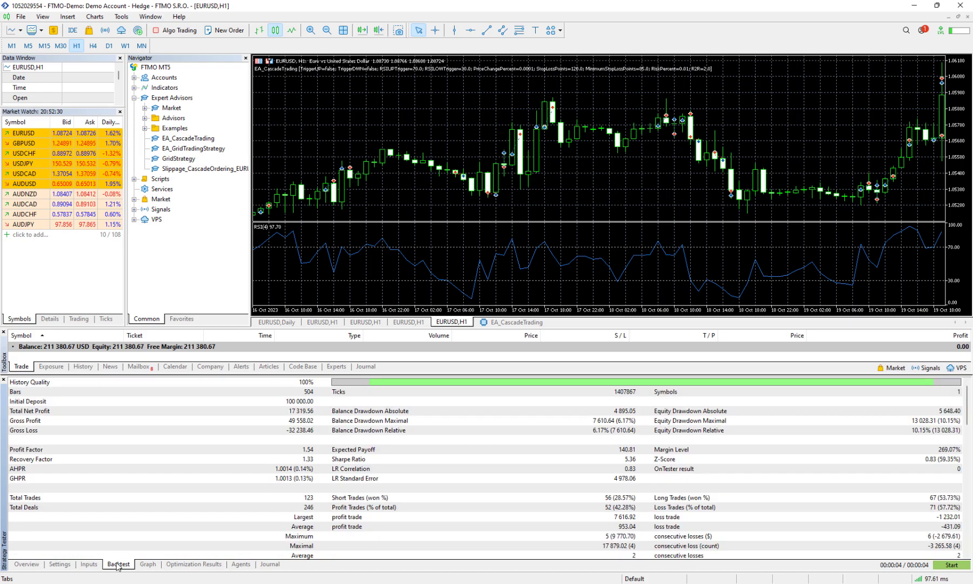